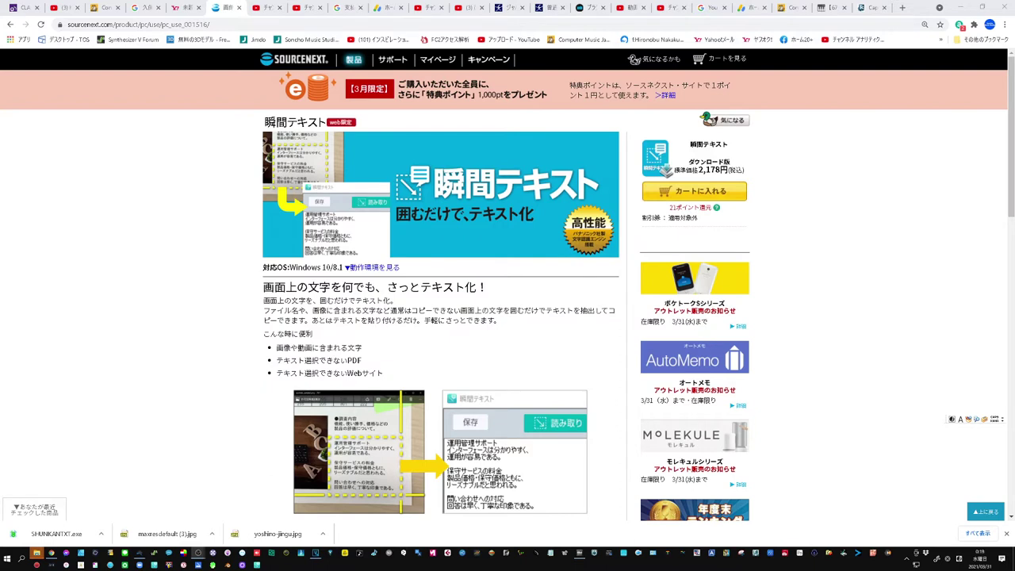
- Show Google's lyrics for Missing and capture the lyrics block with 瞬間テキスト
click(151, 9)
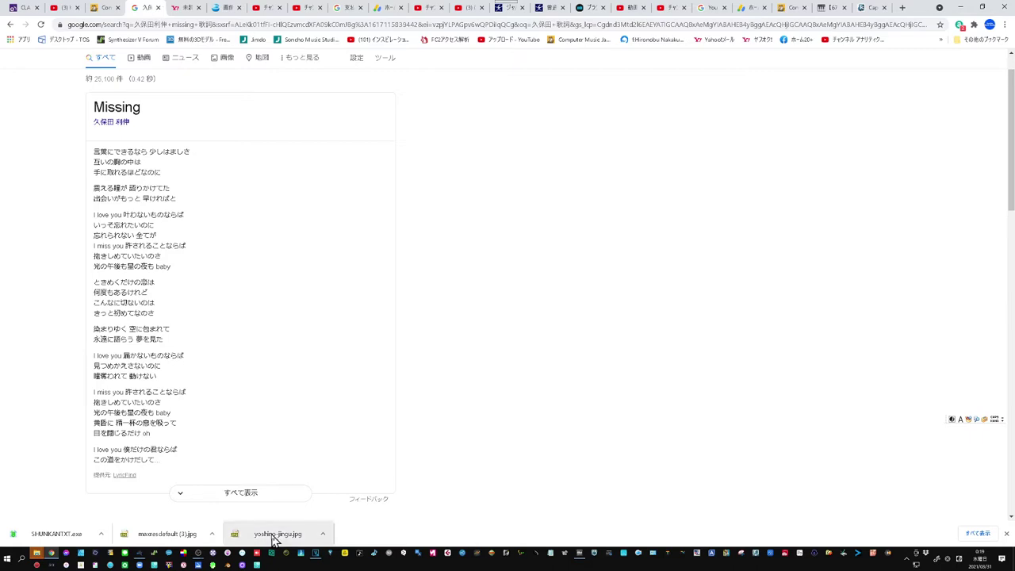
click(256, 565)
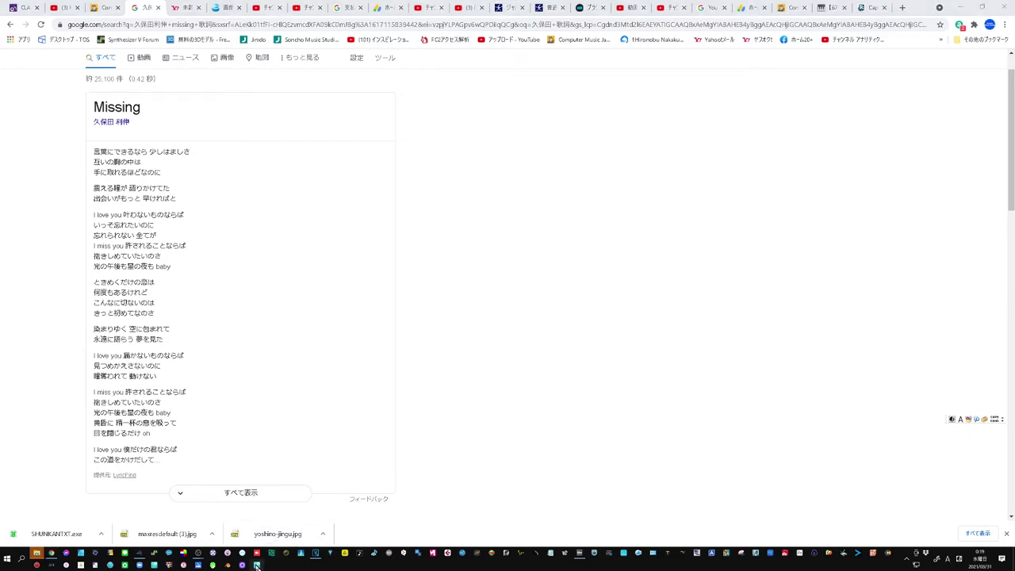
click(256, 564)
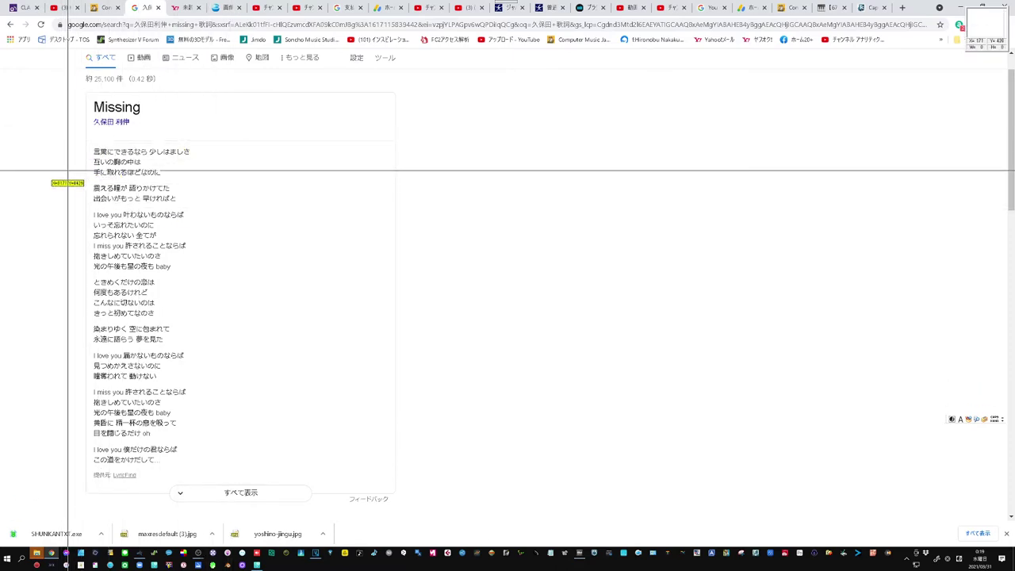
mouse_move(90, 145)
mouse_down()
mouse_move(213, 402)
mouse_move(225, 462)
mouse_up()
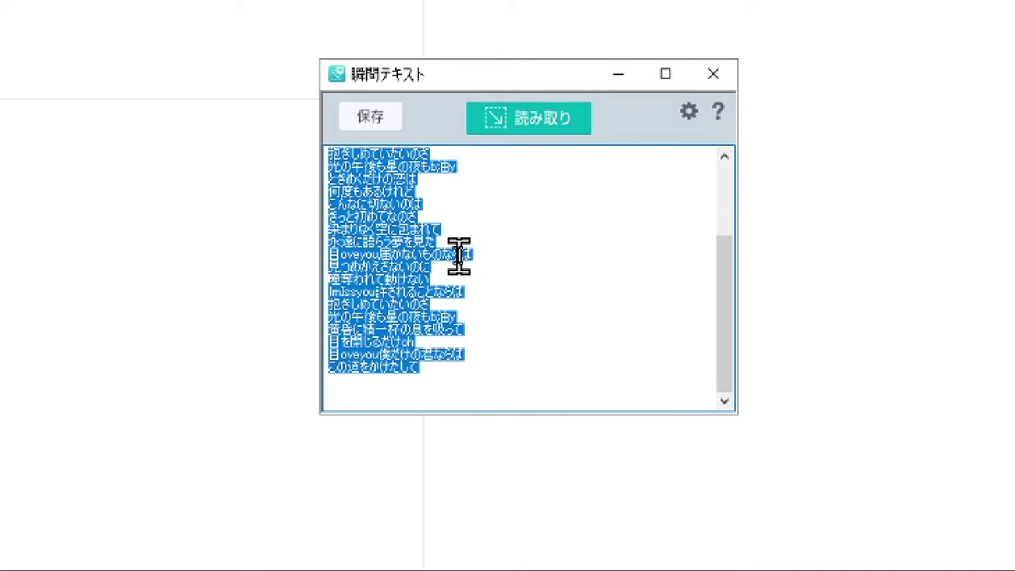
- Select all the recognized lyrics and begin saving them as plain text
click(476, 290)
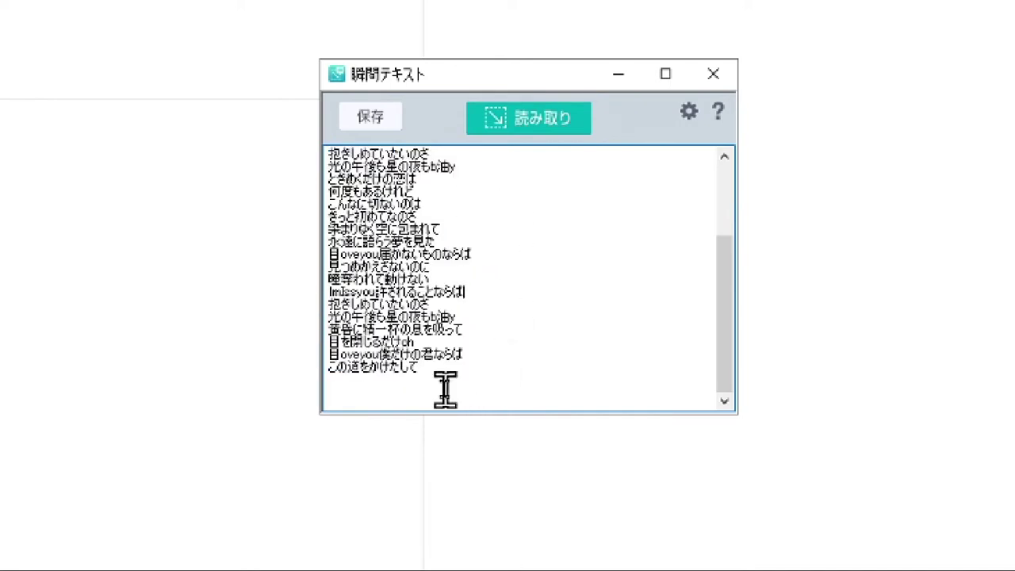
drag(445, 389, 307, 127)
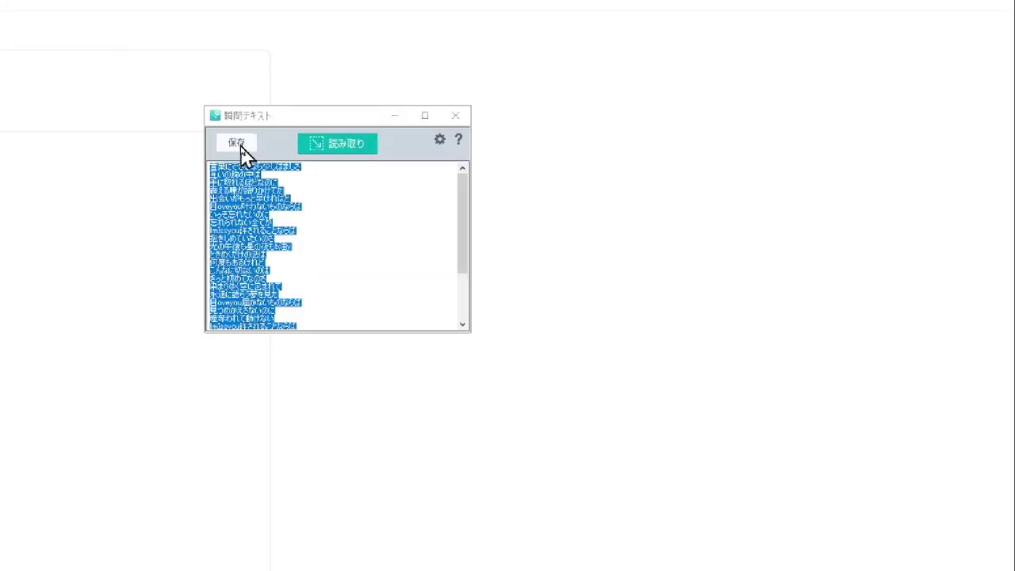
click(241, 149)
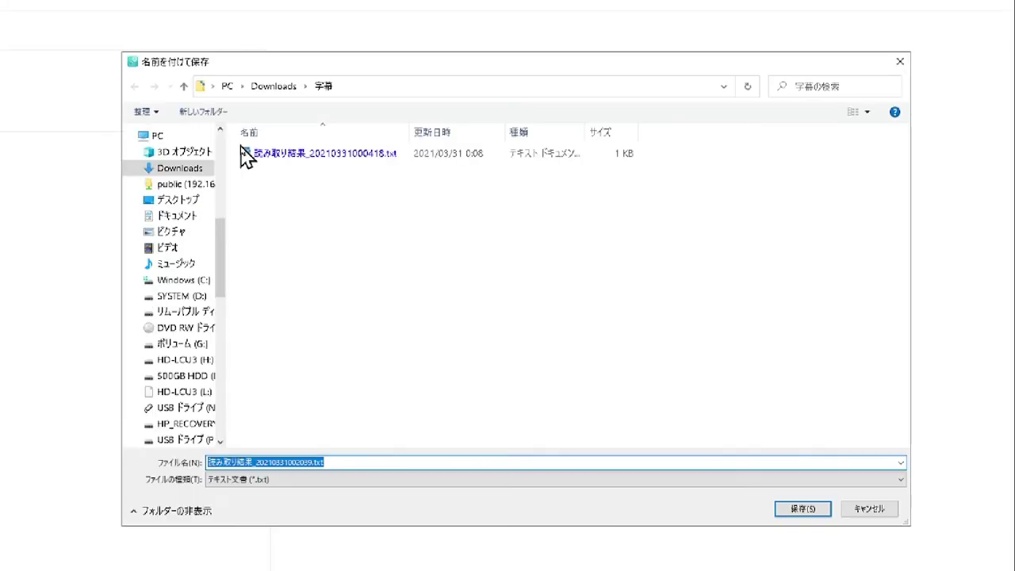
click(386, 480)
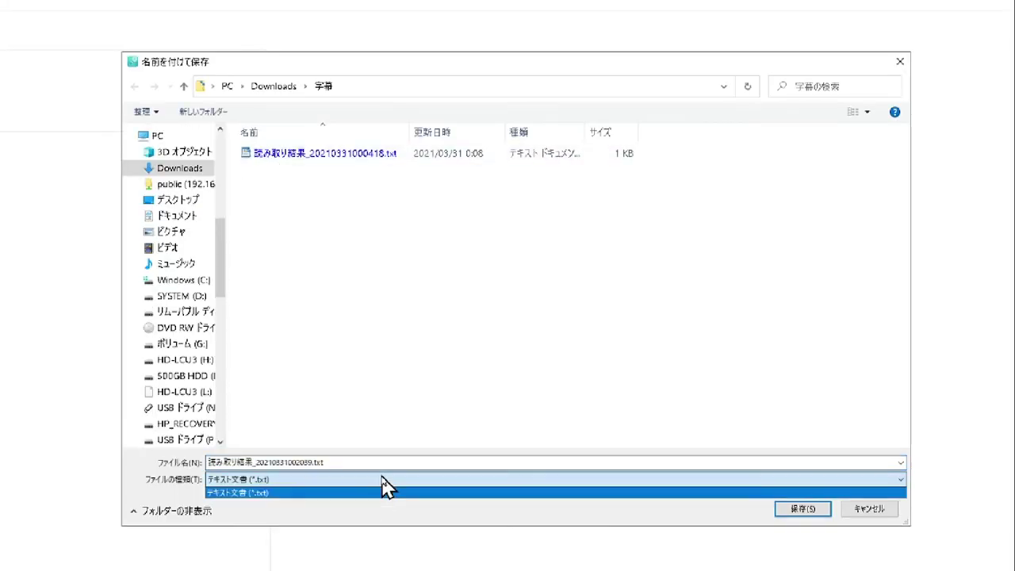
click(351, 514)
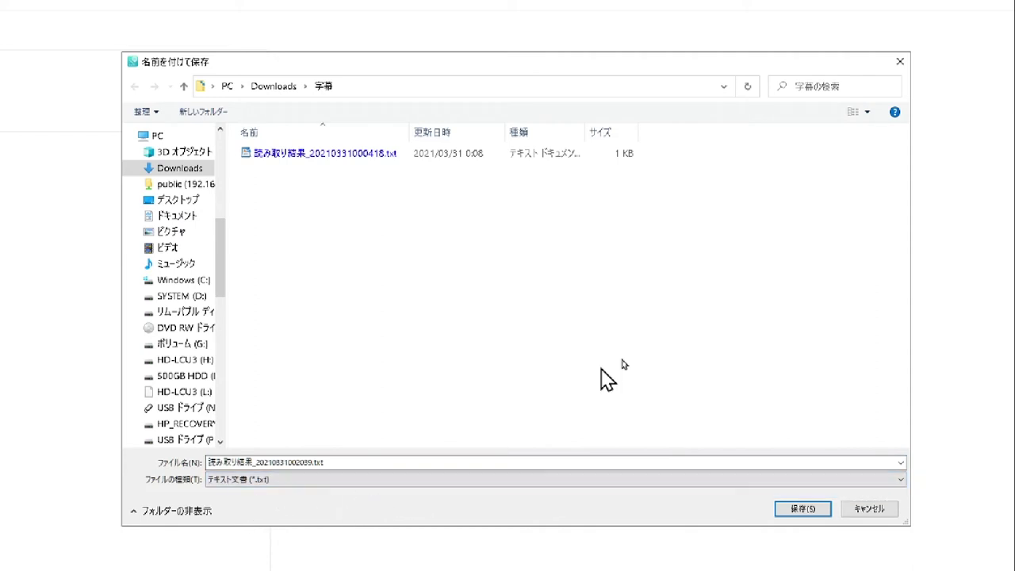
- Cancel the save and copy the selected lyrics instead
click(860, 511)
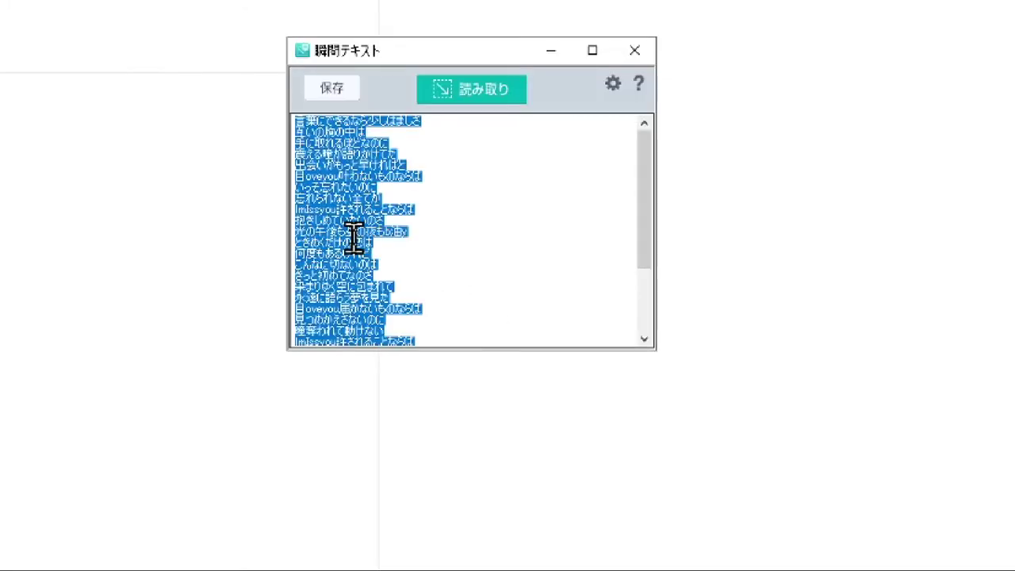
right_click(354, 236)
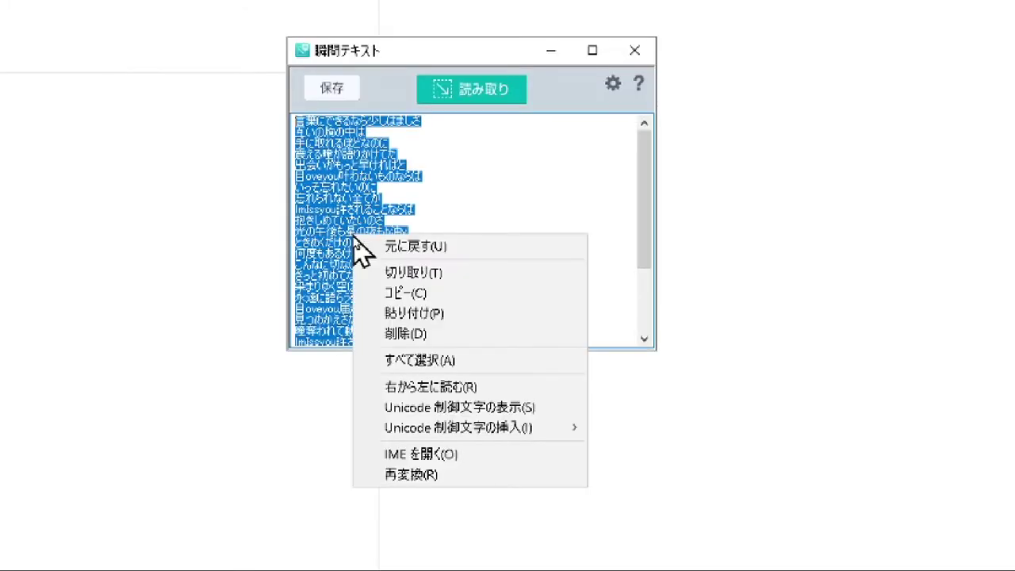
click(397, 294)
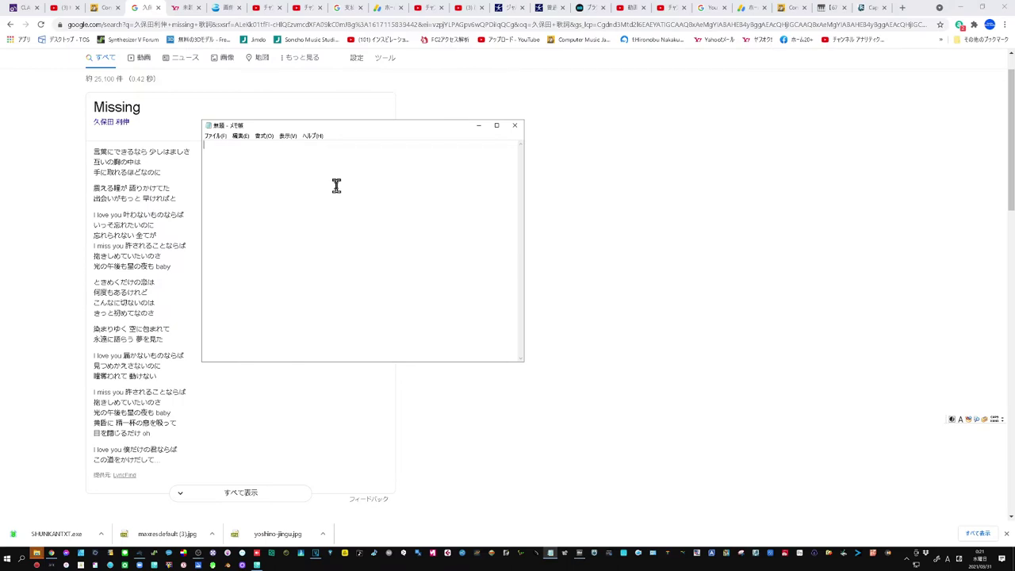
- Paste the lyrics into Notepad and start Save As in the Downloads\字幕 folder
key(ctrl+v)
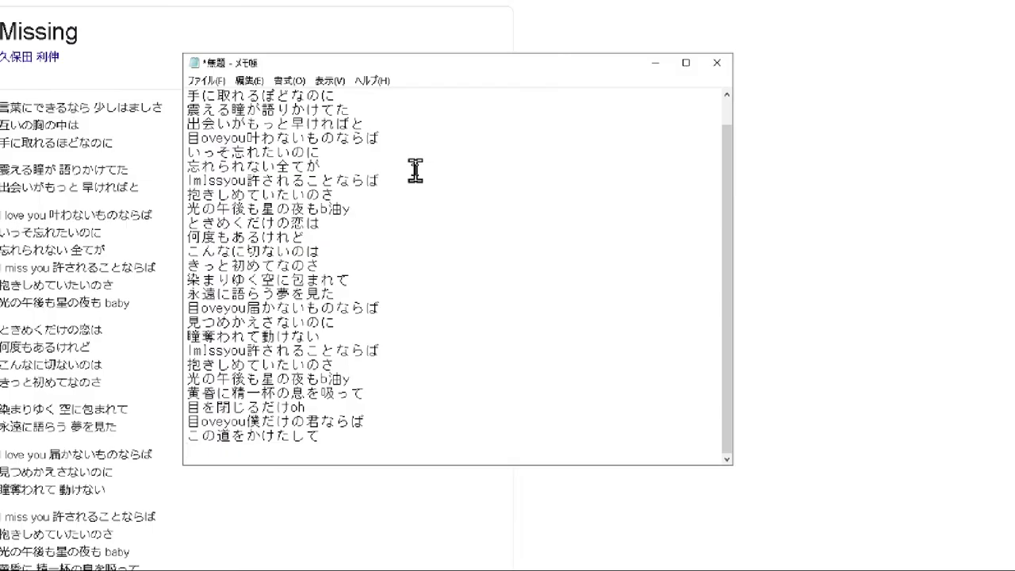
click(210, 82)
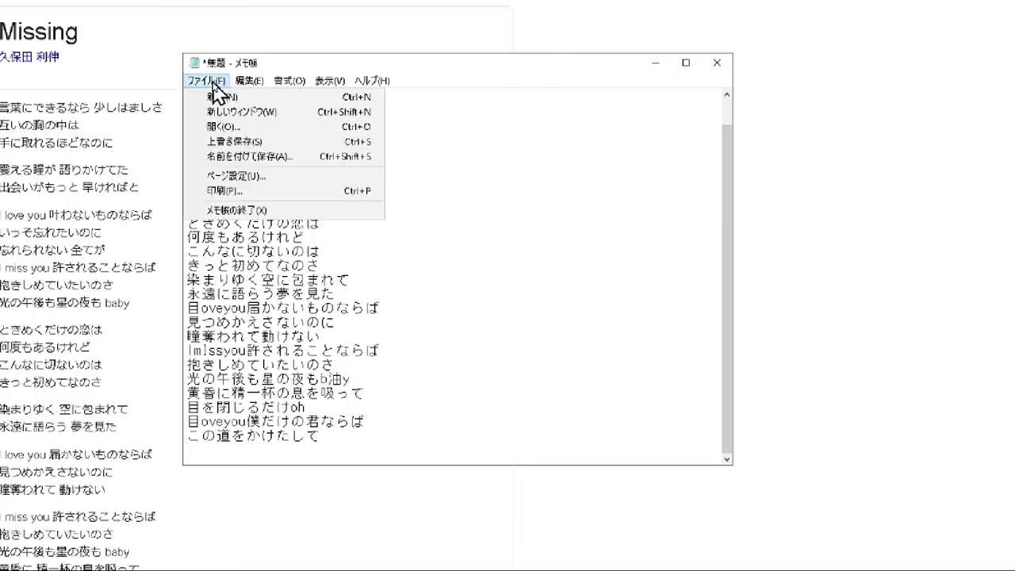
click(252, 158)
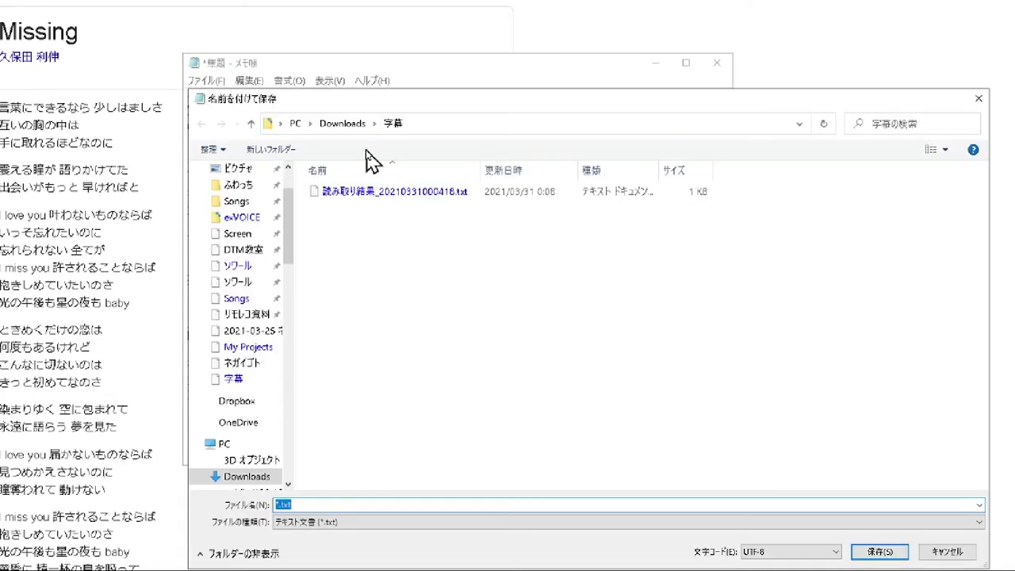
click(336, 126)
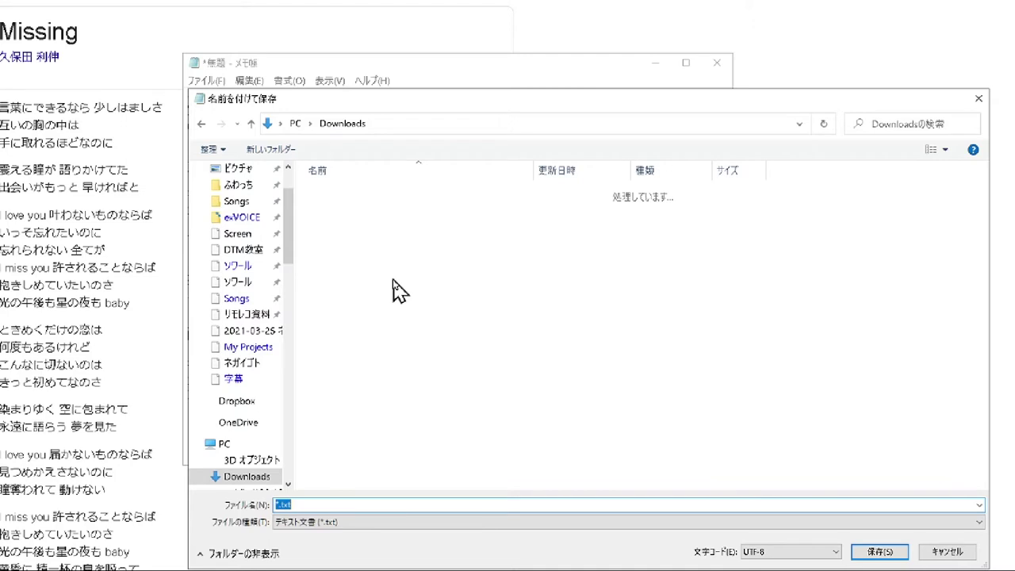
click(336, 215)
double_click(336, 216)
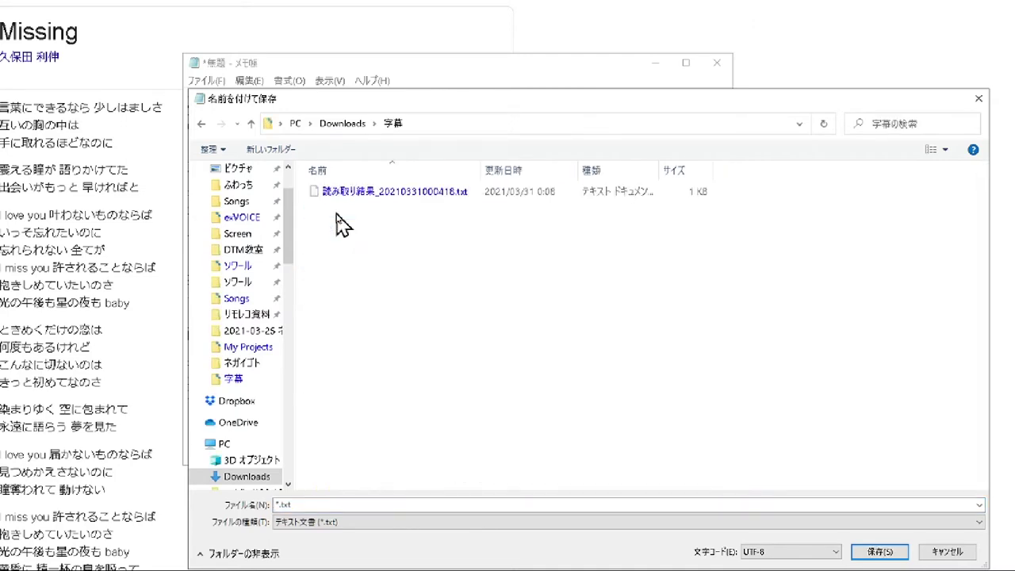
- Overwrite 読み取り結果_20210331000418.txt as UTF-8, then close Notepad and return to VEGAS Pro
click(357, 196)
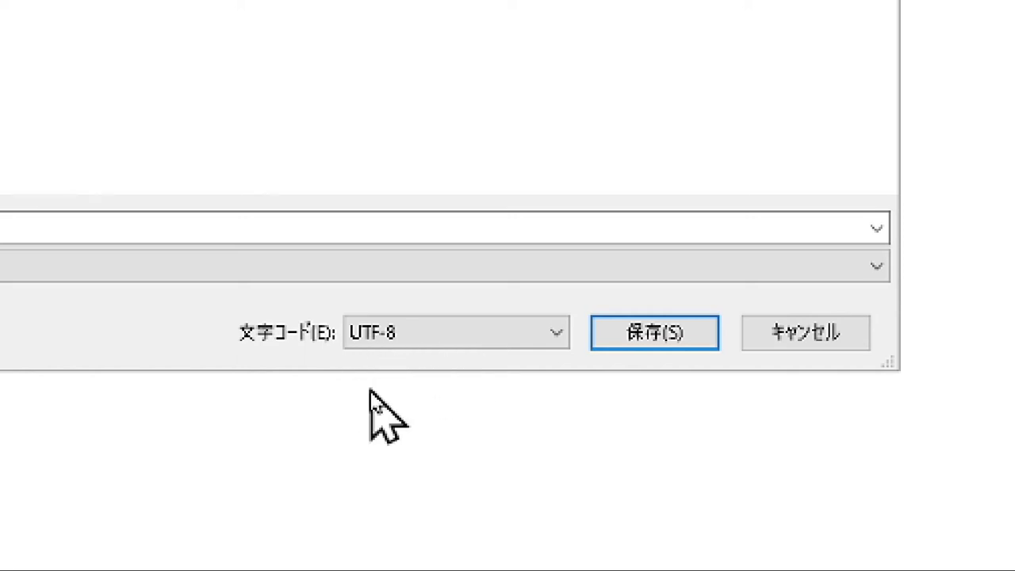
click(555, 342)
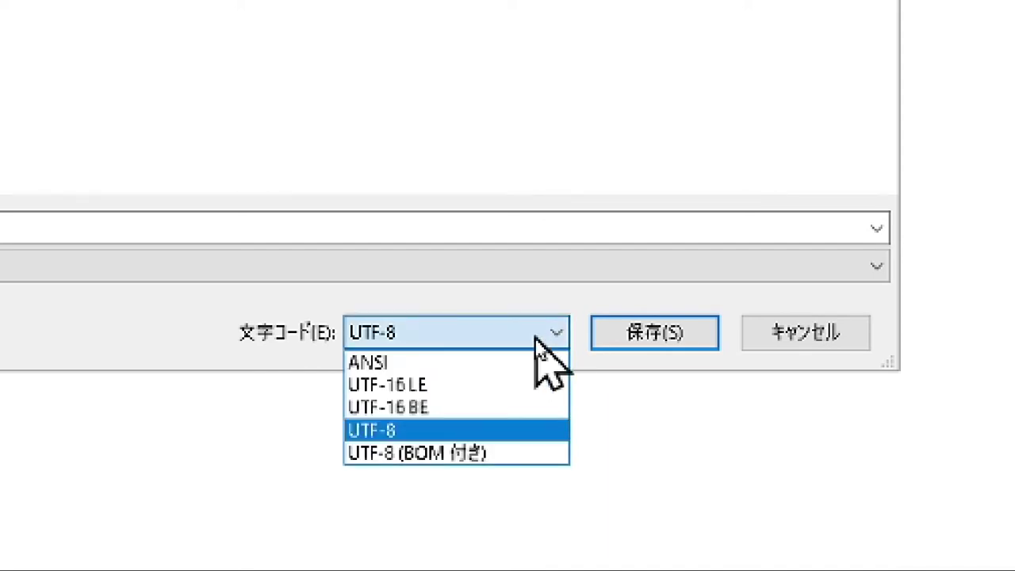
click(66, 311)
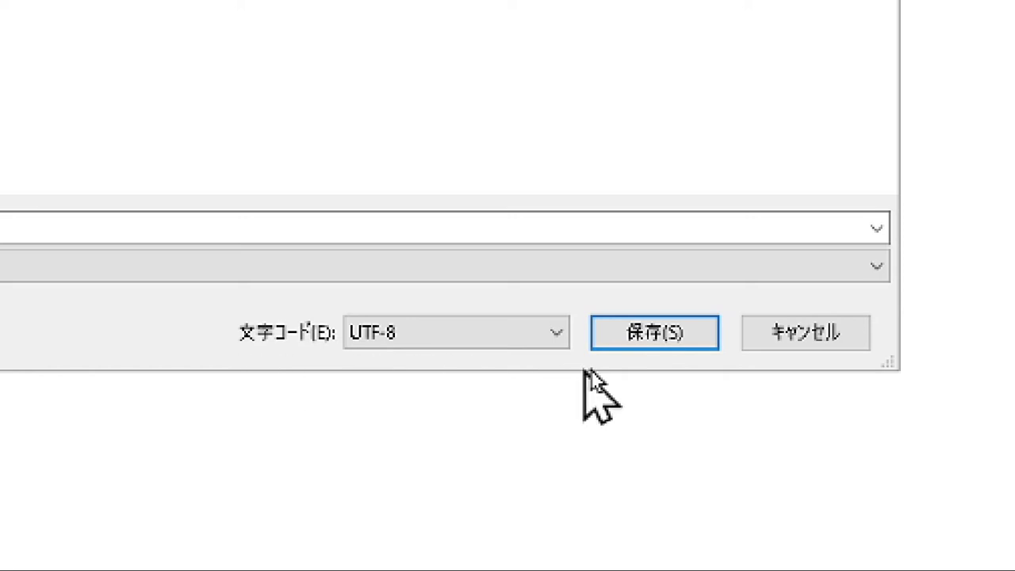
click(661, 346)
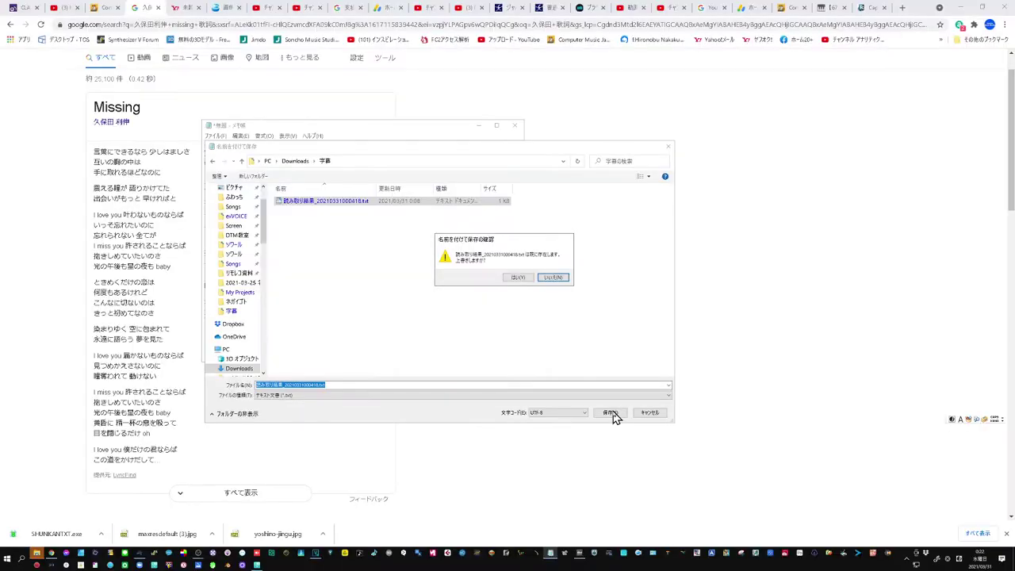
click(507, 279)
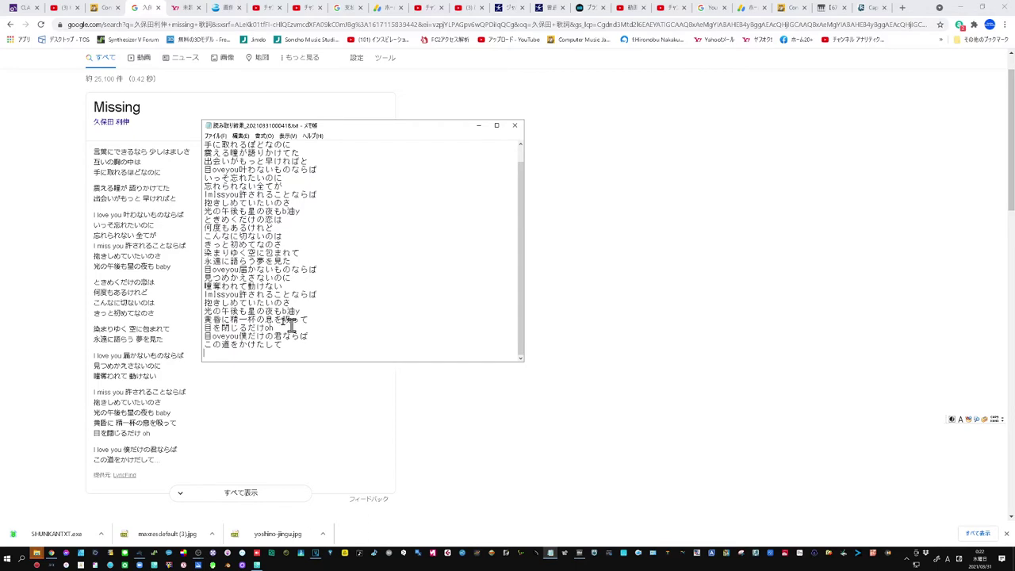
click(522, 132)
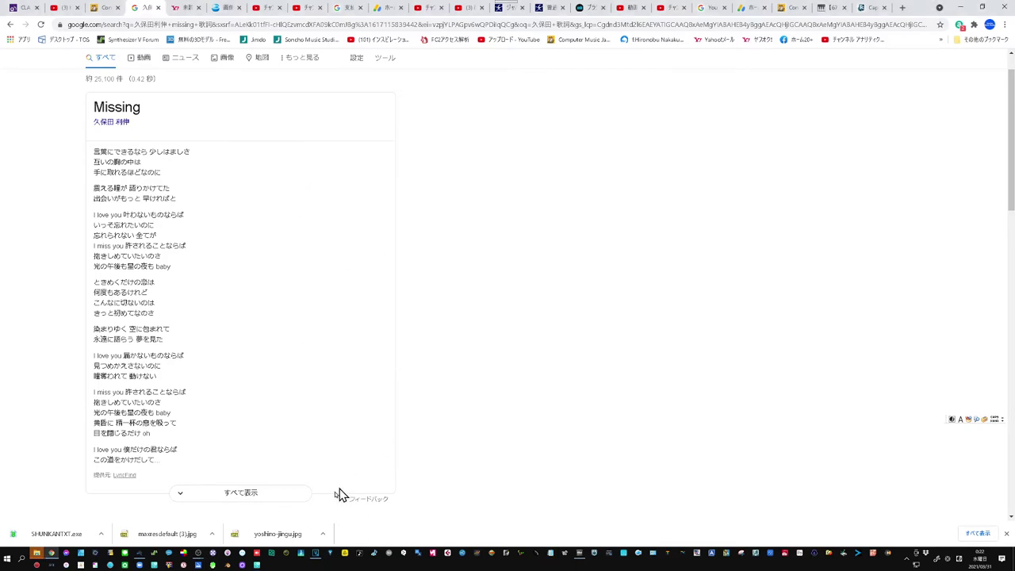
click(316, 552)
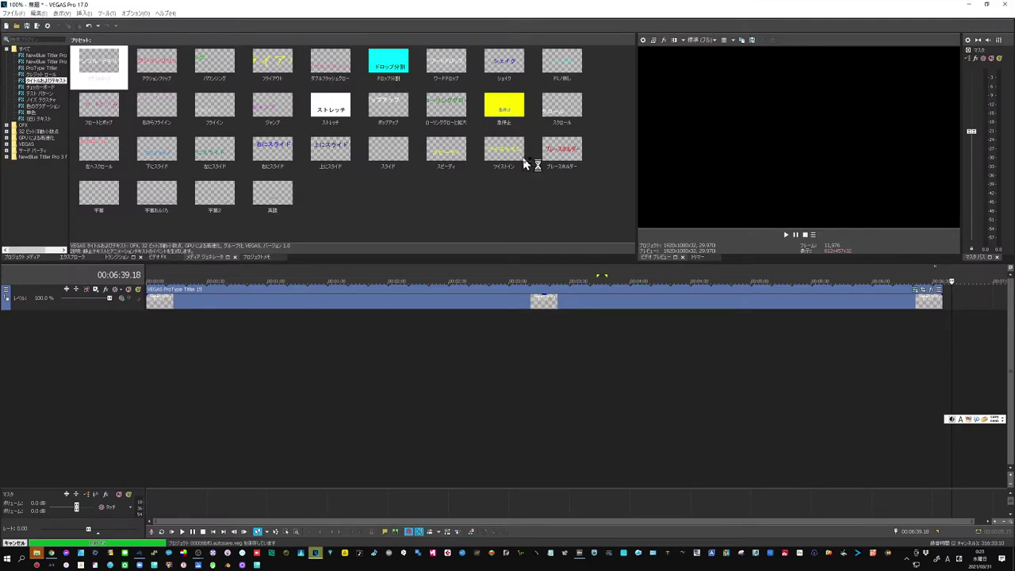
- Move the playback position to 00:01:29.03 and open the 挿入 menu
click(224, 343)
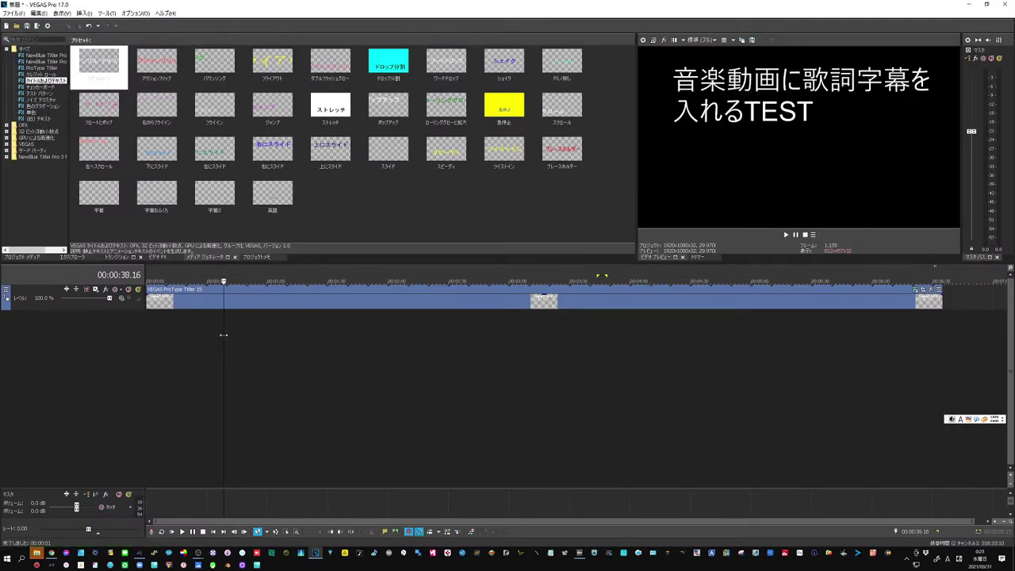
click(266, 341)
click(325, 357)
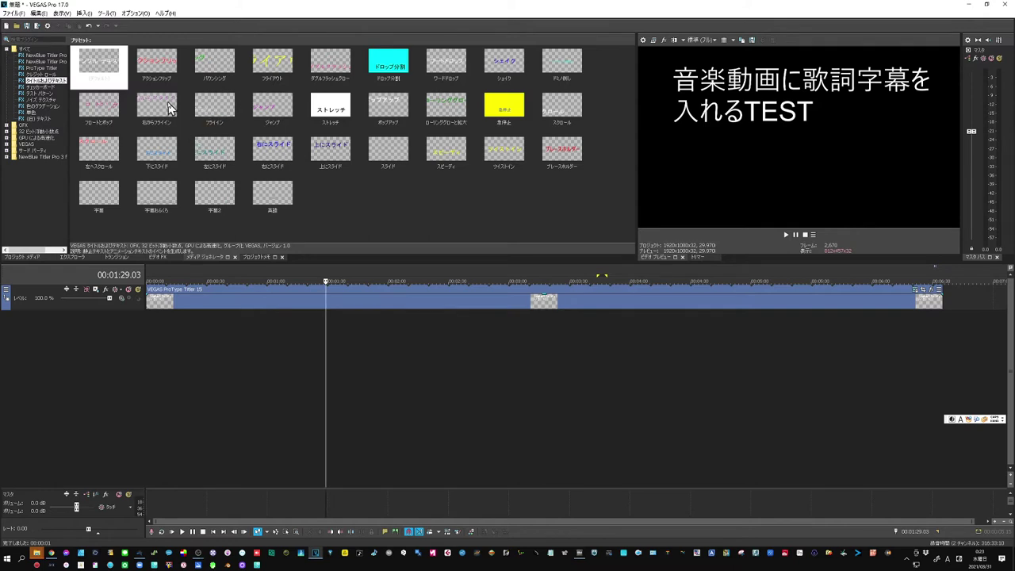
click(85, 13)
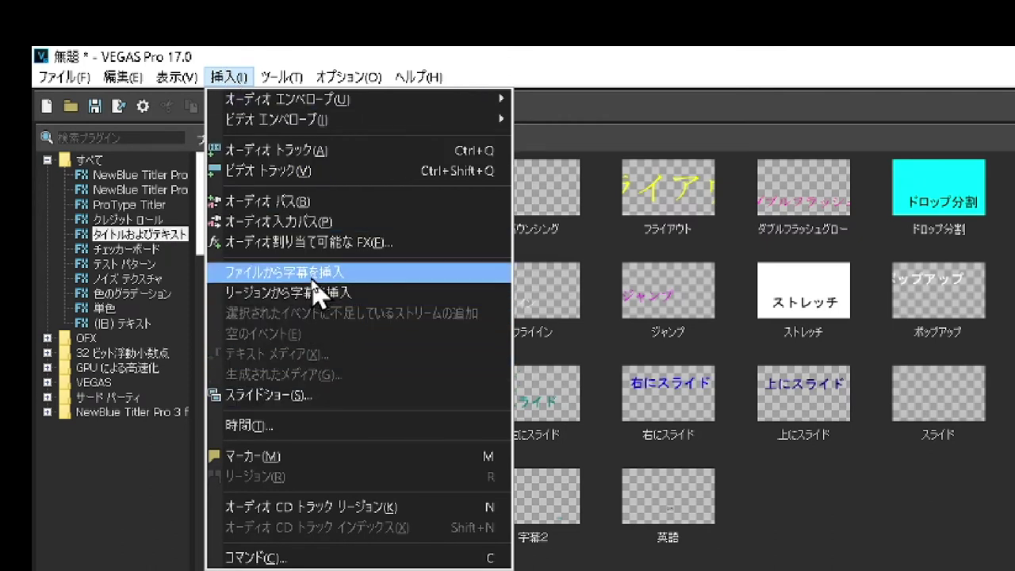
- Start inserting subtitles from a text file using the 字幕 title preset
click(312, 278)
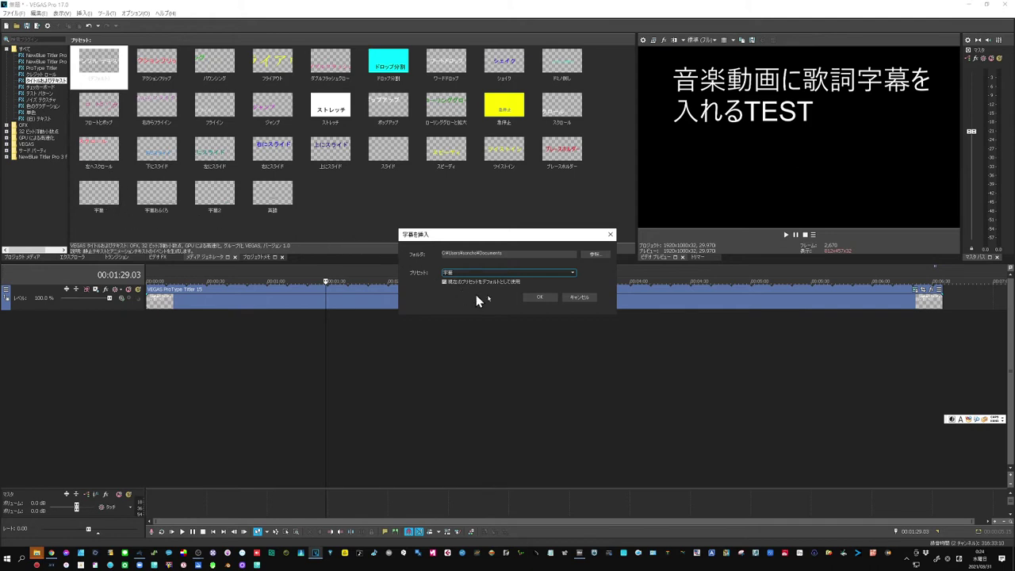
click(572, 272)
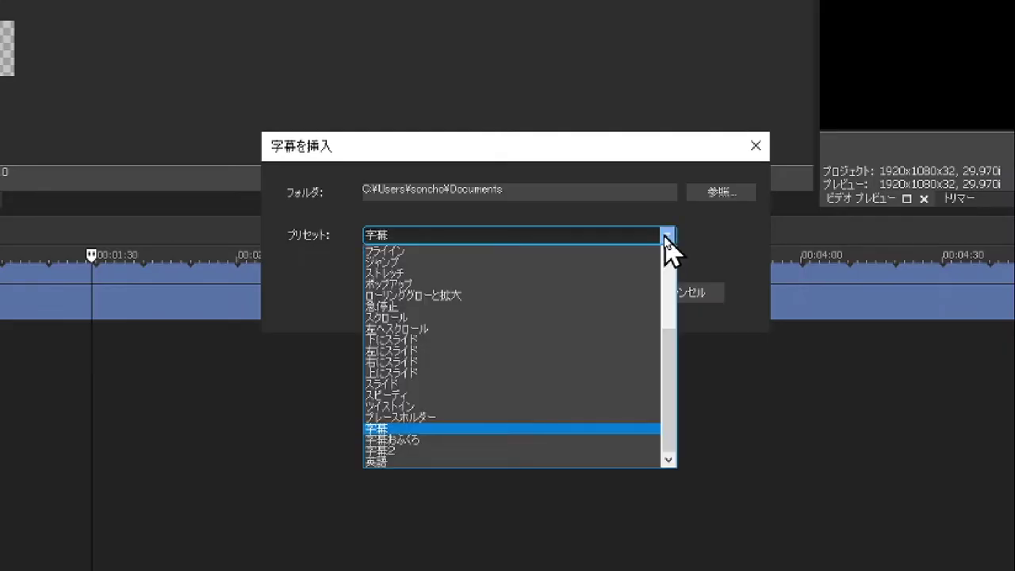
click(493, 430)
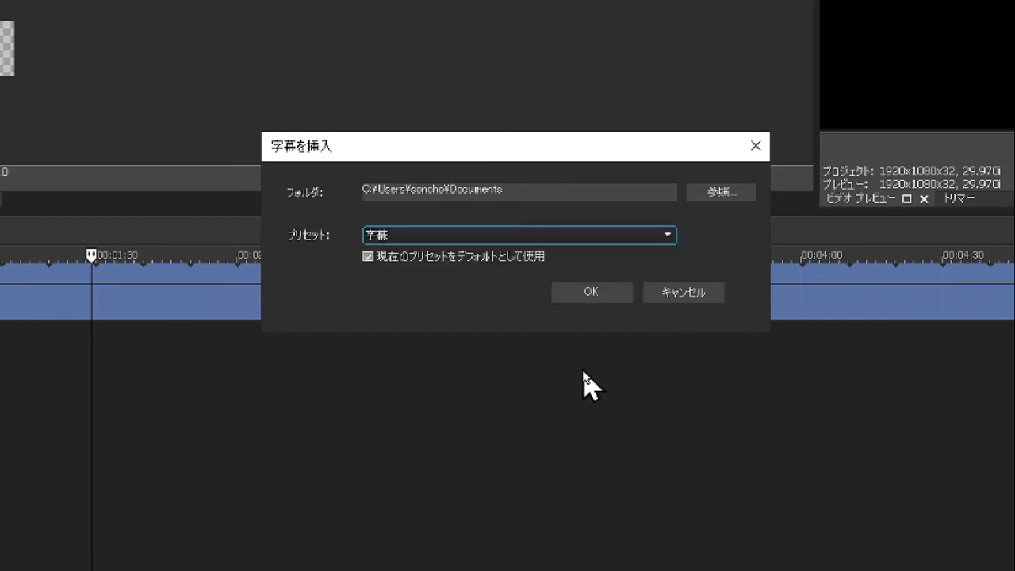
- Choose the 読み取り結果 lyrics file in Downloads\字幕 and confirm the subtitle import
click(716, 193)
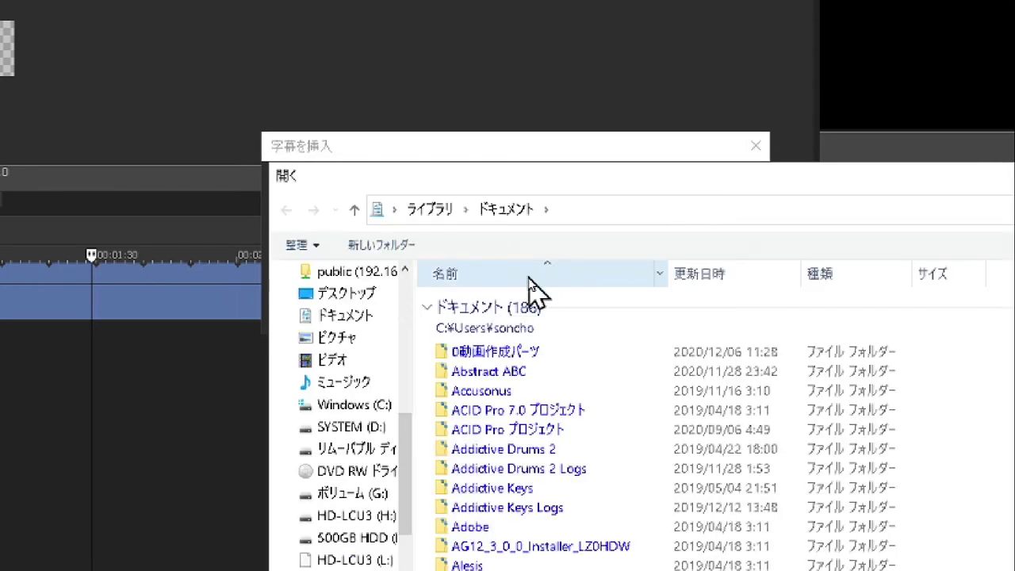
scroll(369, 313, up, 2)
scroll(407, 412, up, 1)
drag(407, 412, 419, 267)
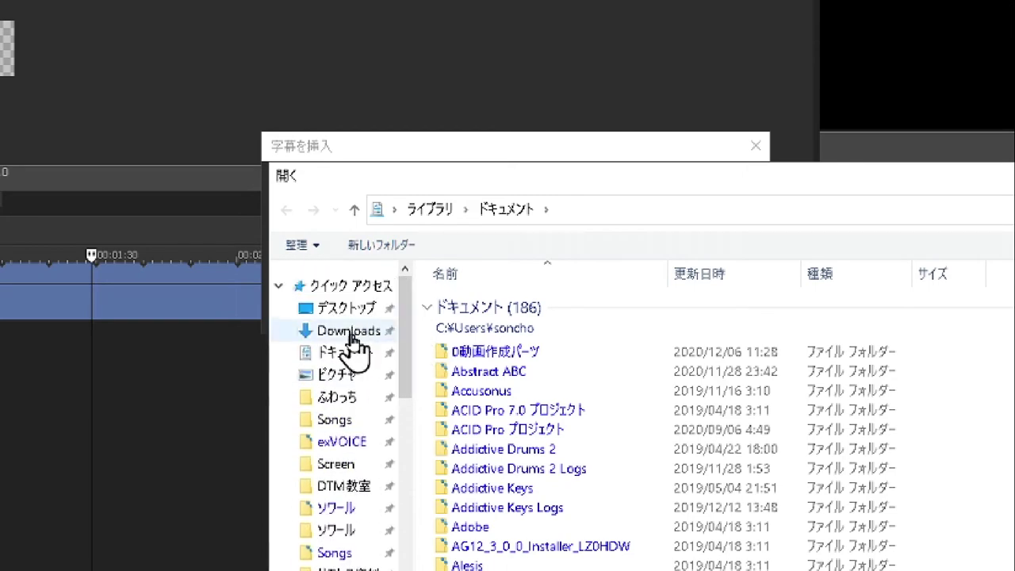
click(349, 333)
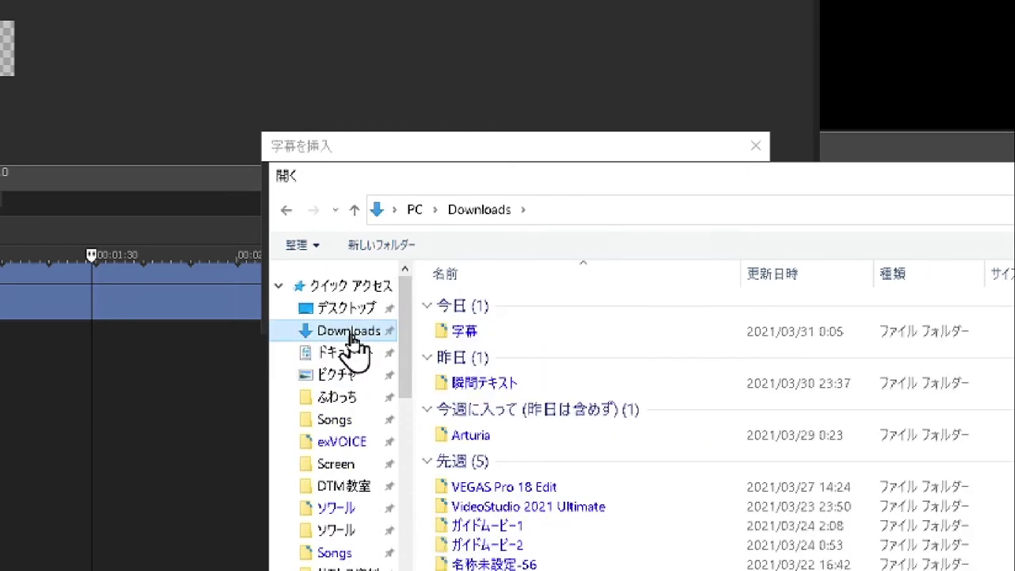
double_click(461, 337)
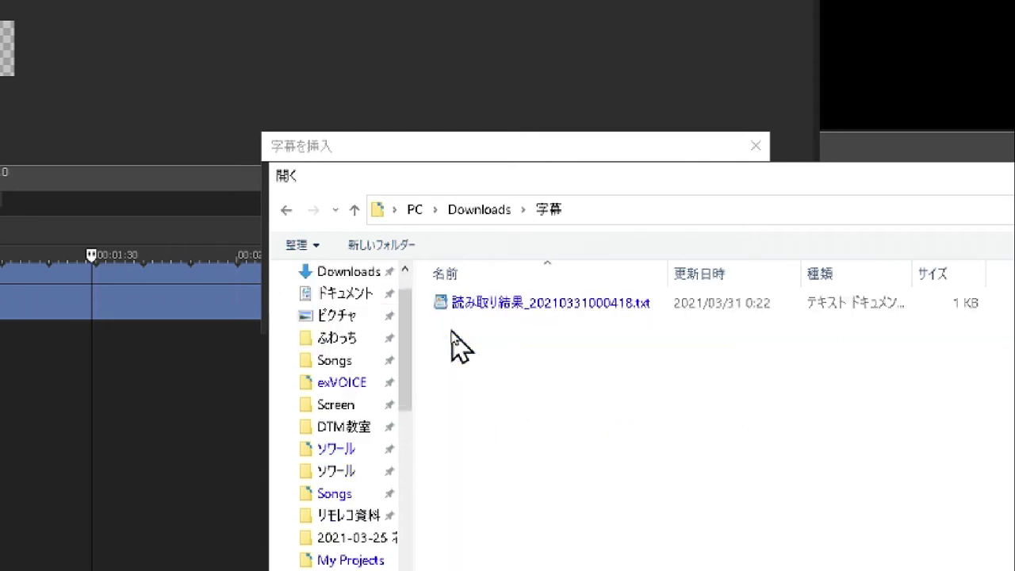
click(553, 312)
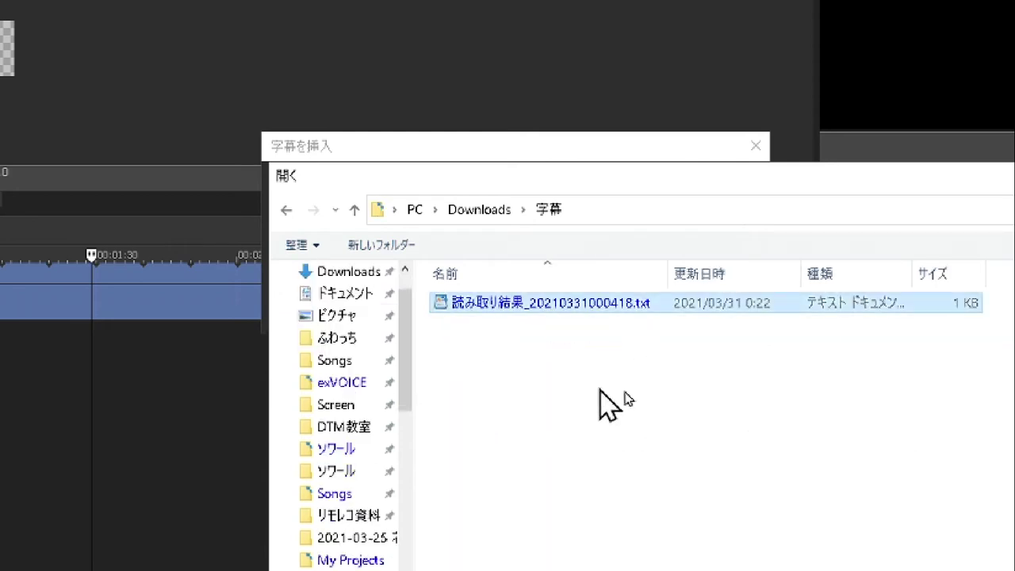
key(Return)
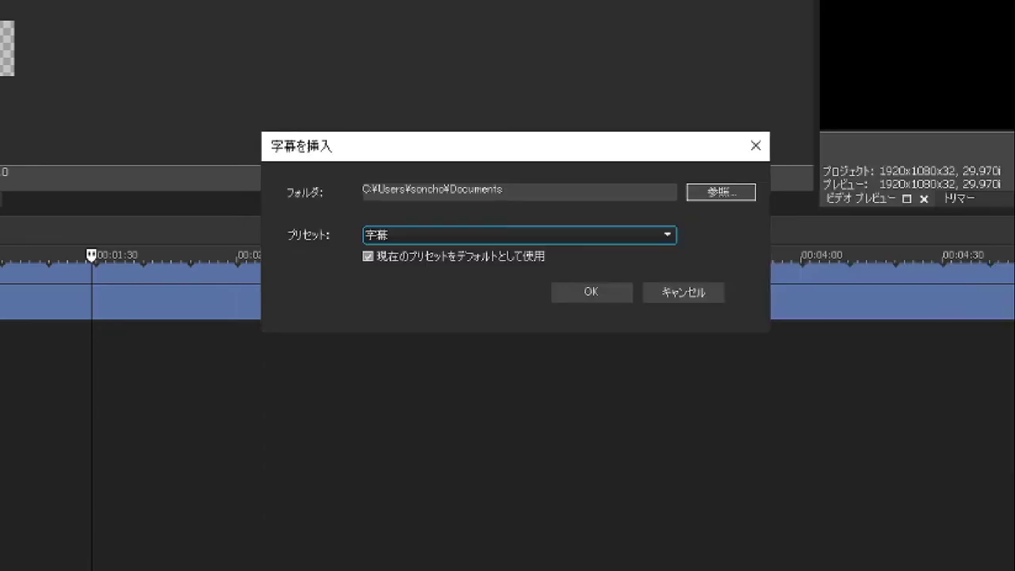
click(540, 296)
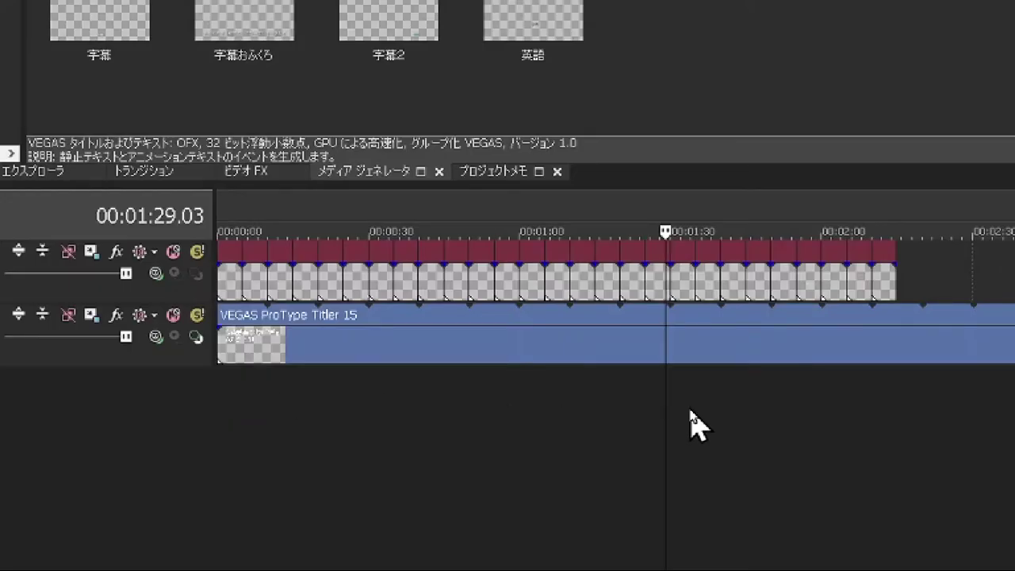
click(236, 459)
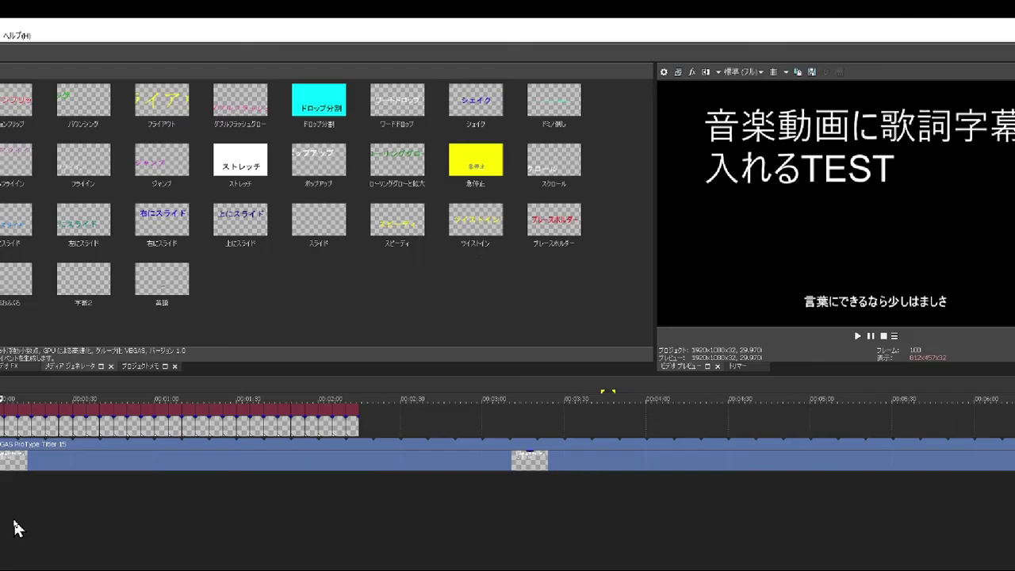
click(26, 522)
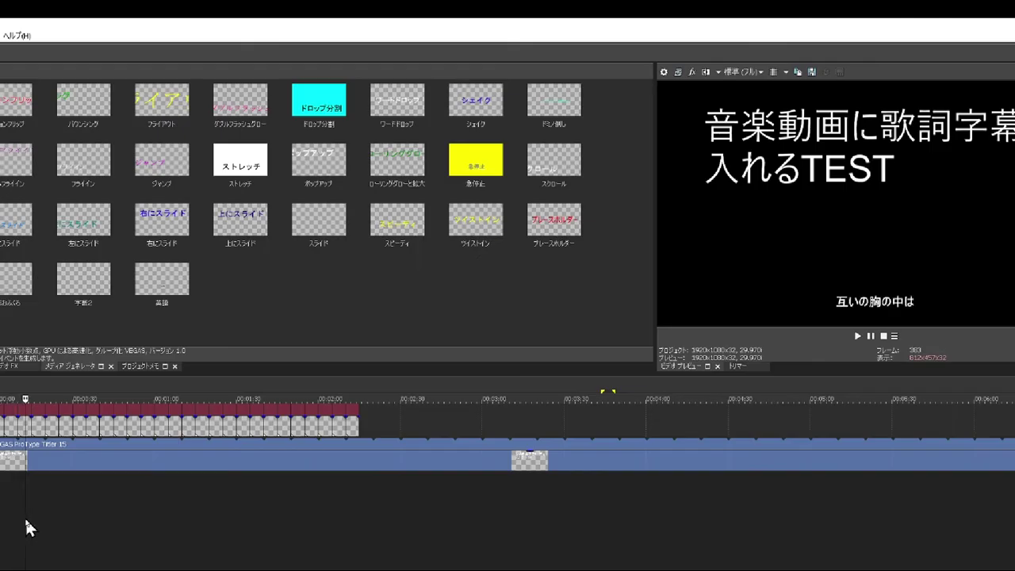
click(97, 522)
click(169, 525)
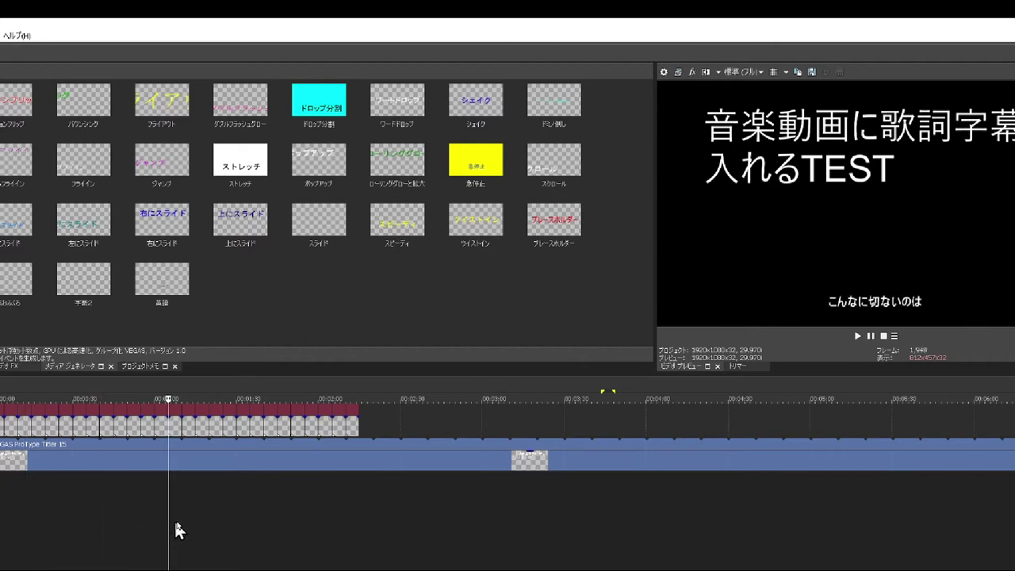
click(222, 525)
click(276, 523)
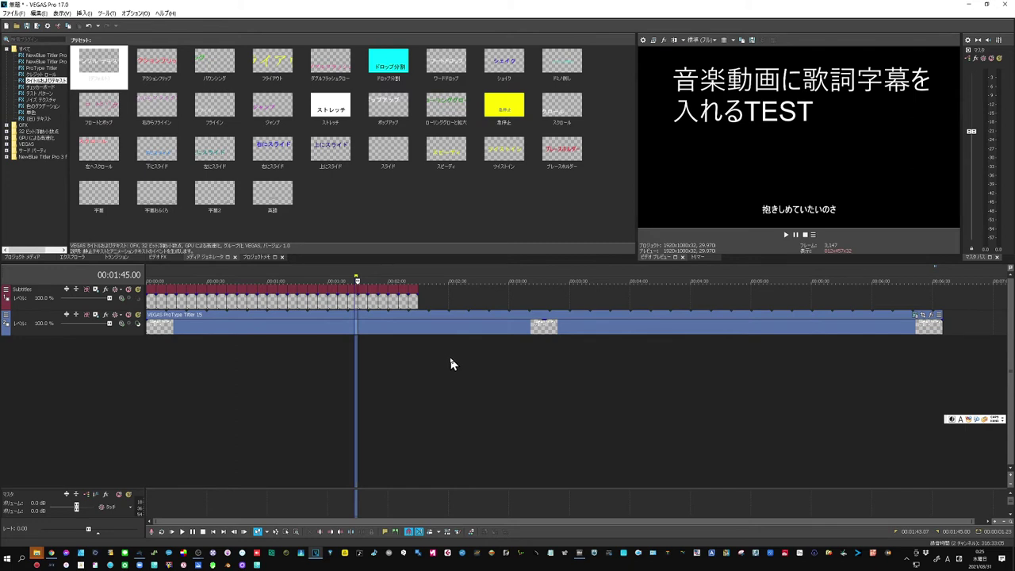
- Turn on auto ripple, test shifting the subtitle events right, then undo both moves
click(273, 370)
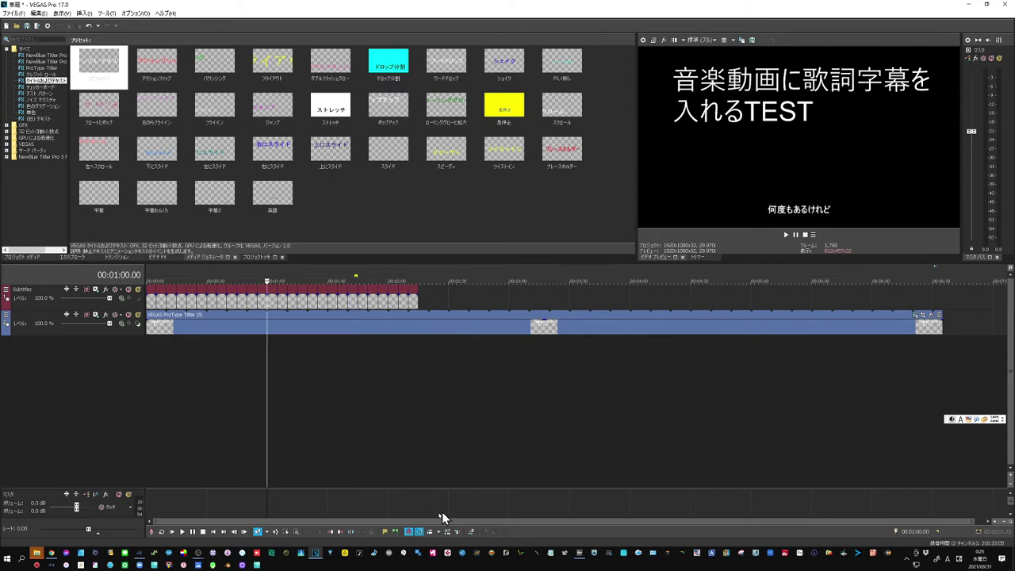
click(430, 533)
drag(162, 306, 191, 304)
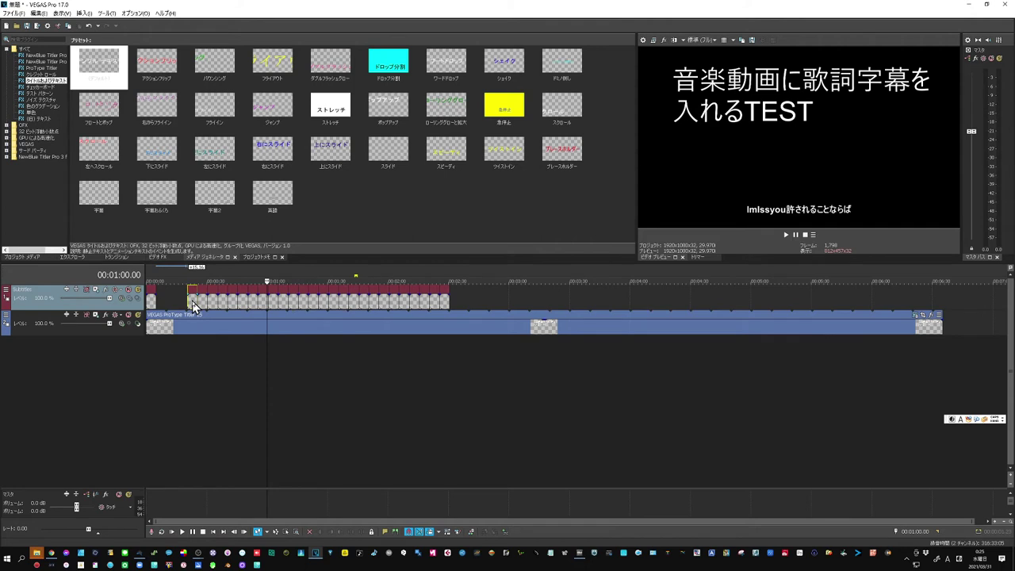
drag(191, 301, 287, 298)
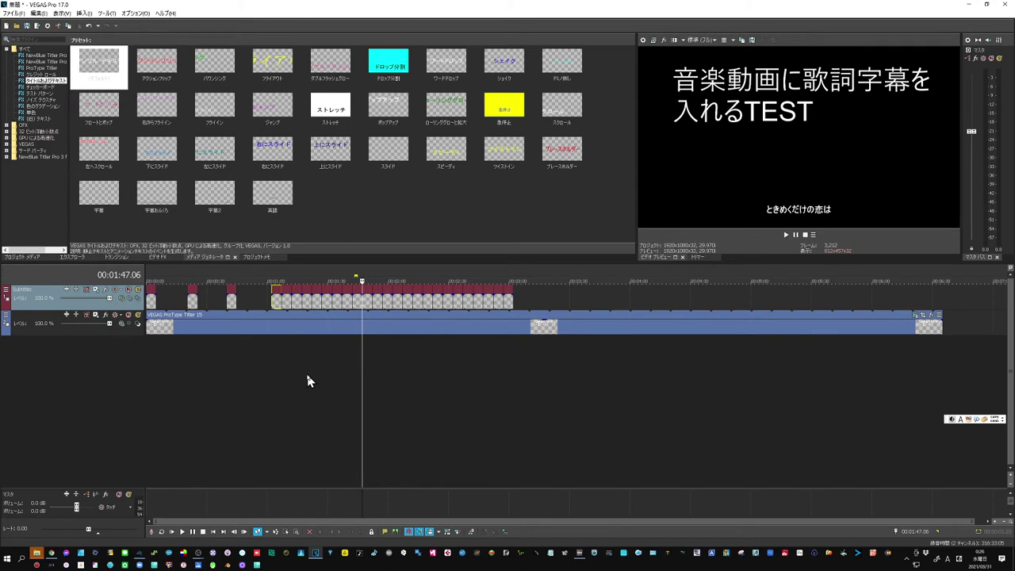
key(ctrl+z)
key(ctrl+z)
key(ctrl+z)
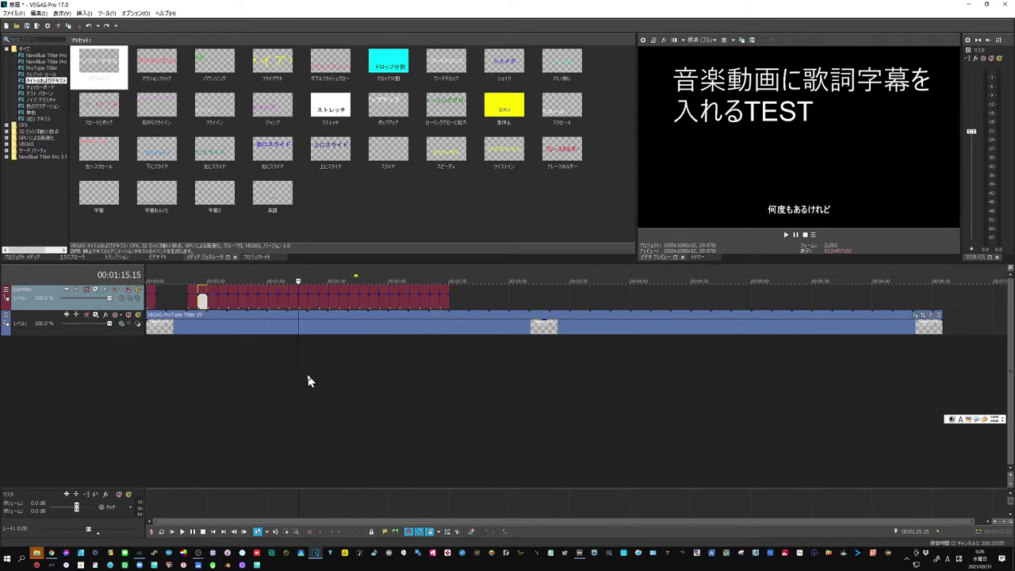
key(ctrl+z)
key(ctrl+z)
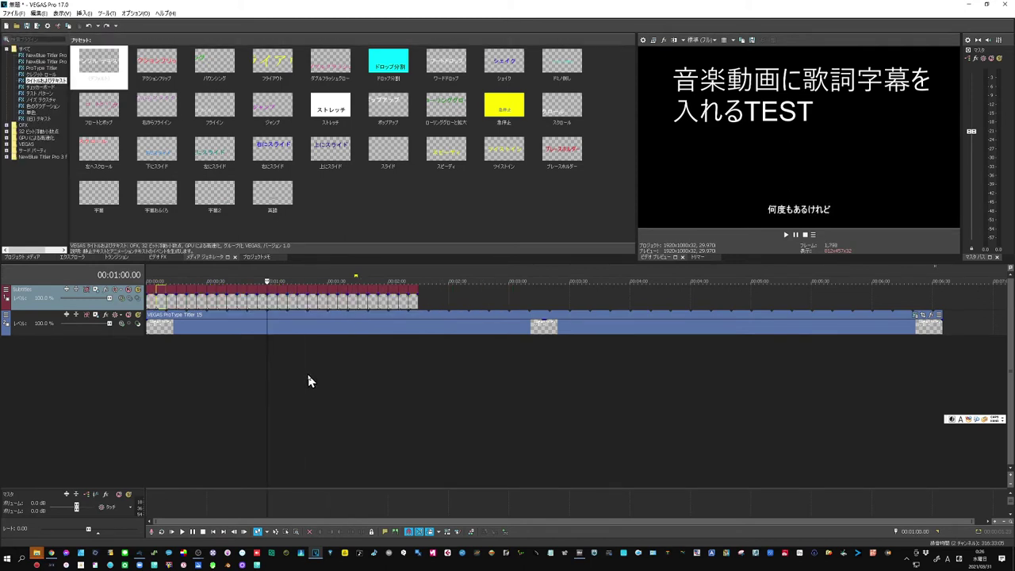
- Select every event on the subtitle track from its start to its end
click(309, 382)
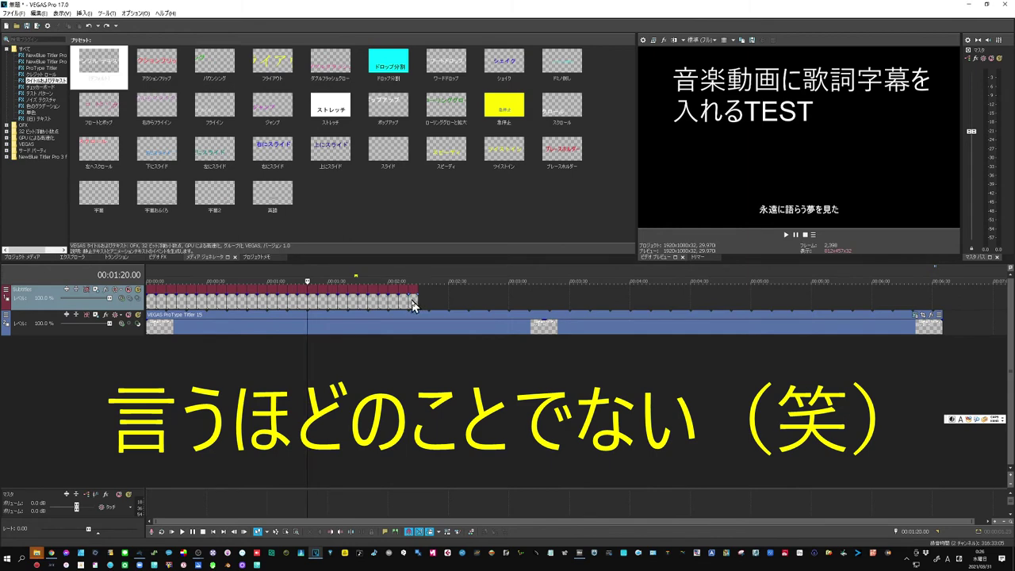
click(415, 310)
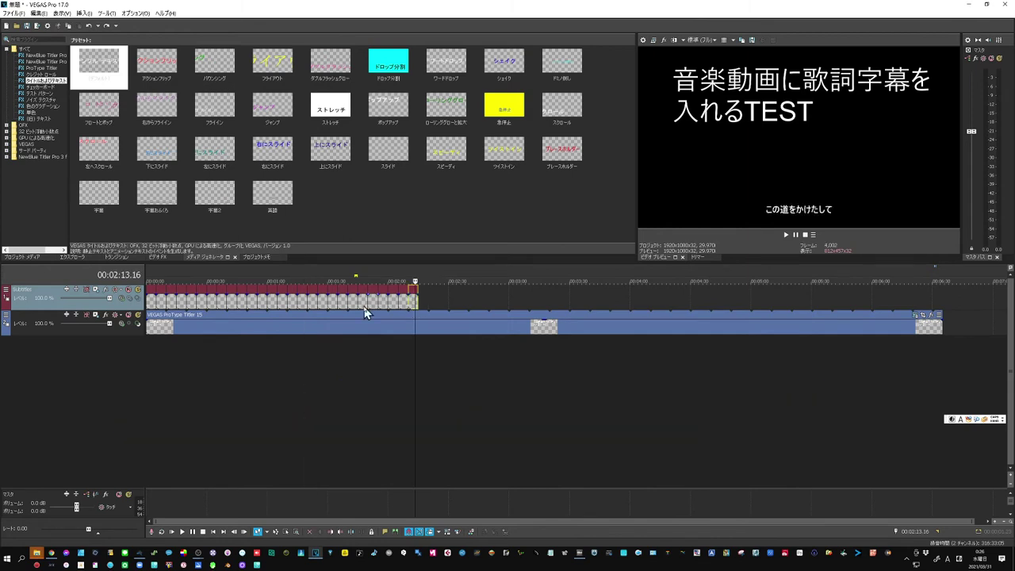
shift+click(151, 308)
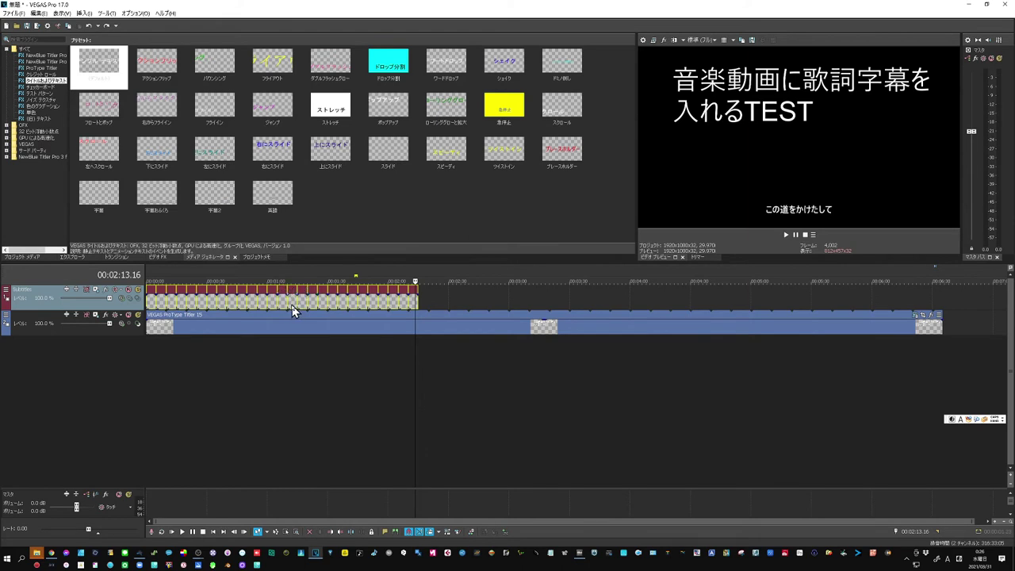
- Group the selected subtitle events with Group > Create New and check where they end
right_click(294, 311)
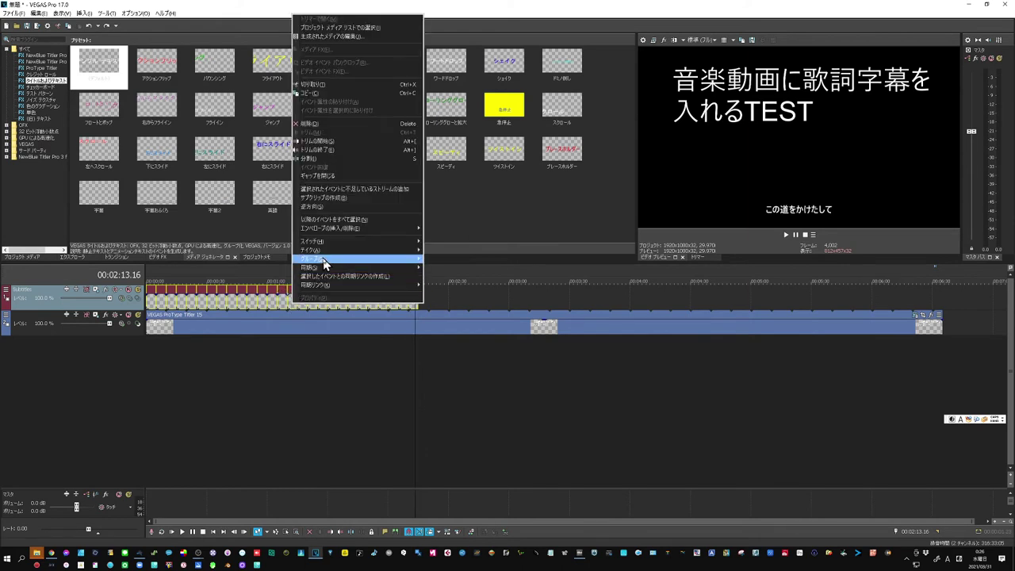
mouse_move(323, 264)
click(437, 263)
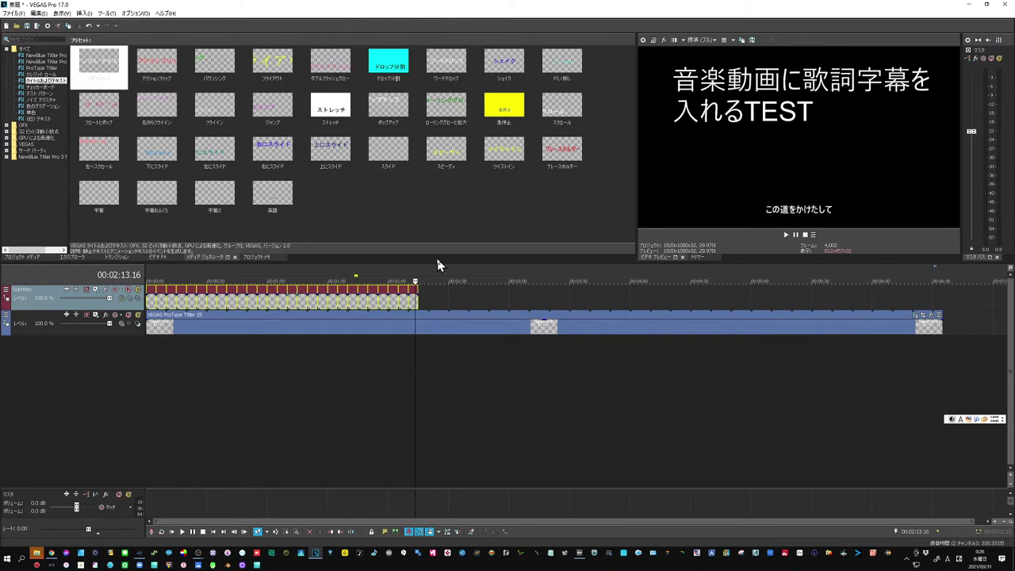
click(373, 300)
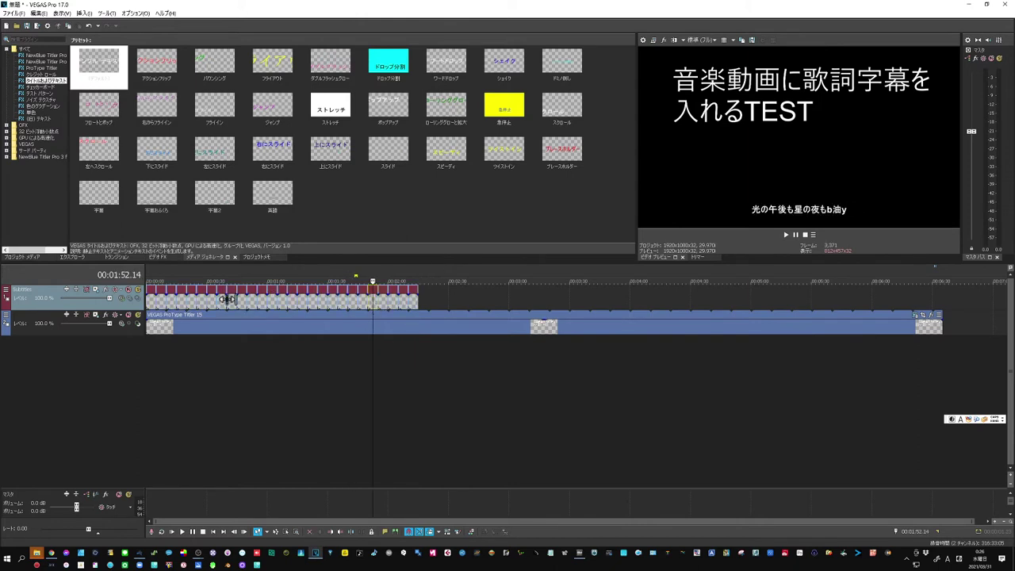
click(424, 353)
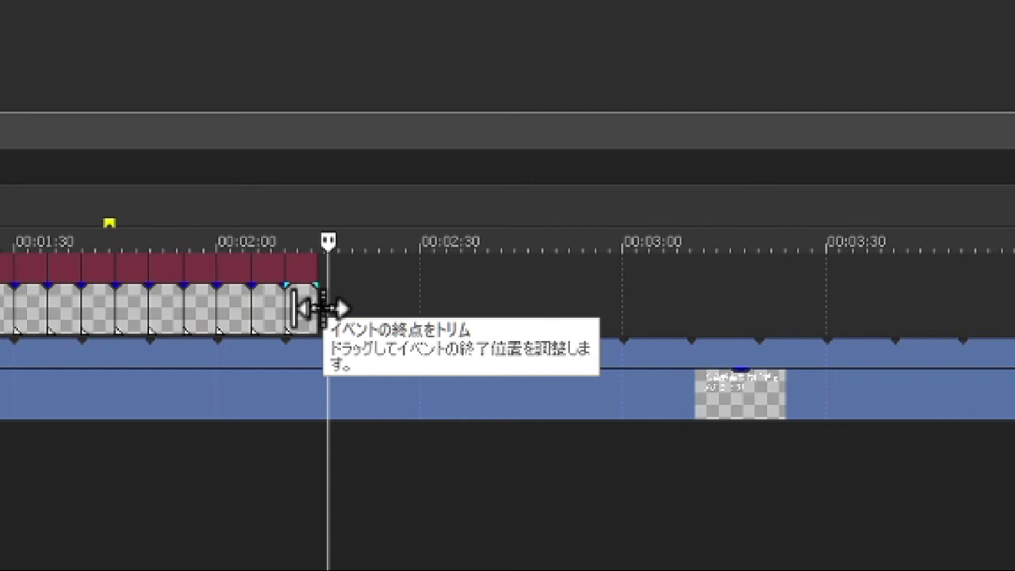
- Ctrl-drag the last subtitle event's end edge to stretch the group past 00:06:00
key(ctrl)
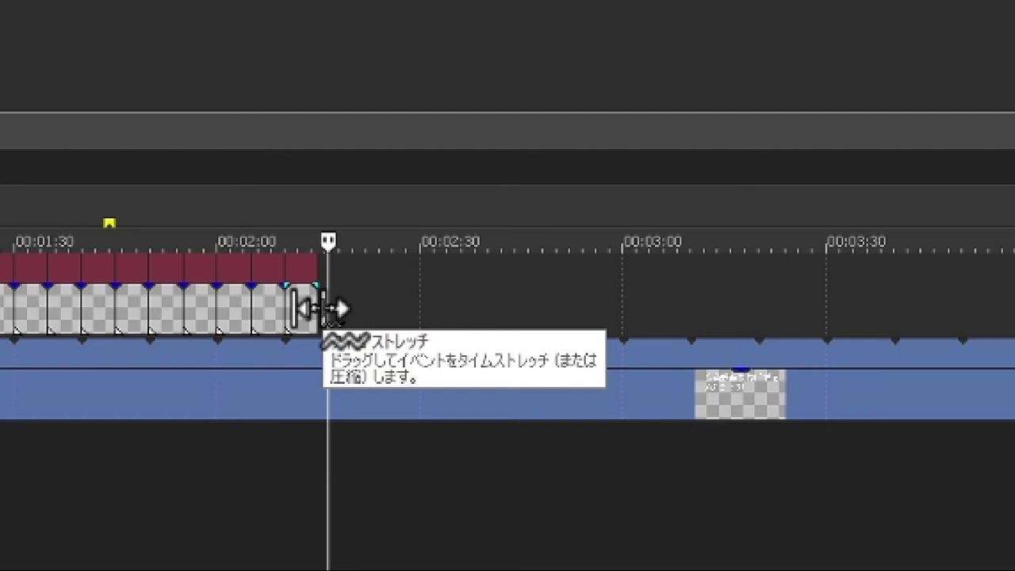
key(ctrl)
drag(329, 310, 372, 311)
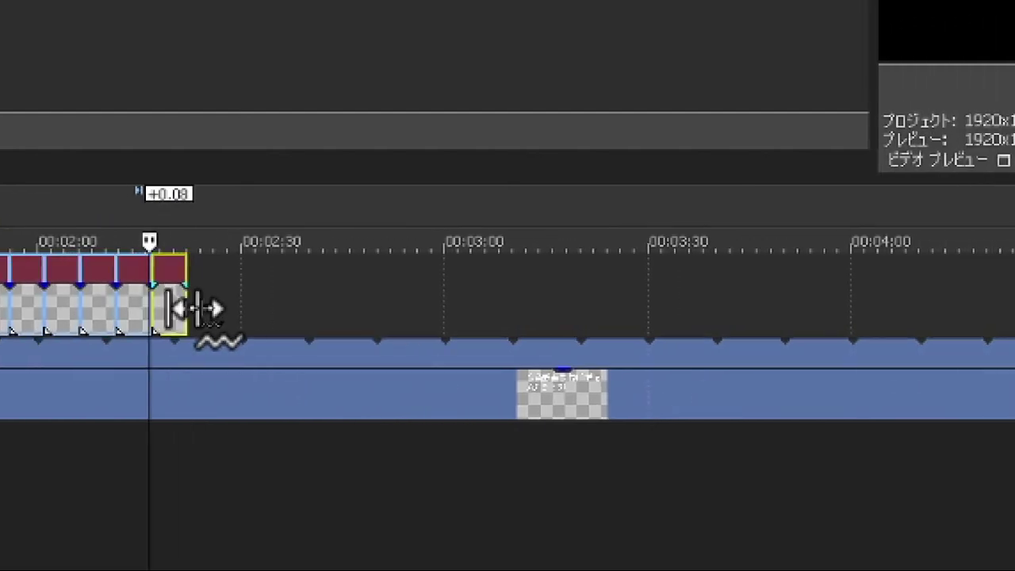
mouse_move(372, 310)
mouse_down()
mouse_move(987, 332)
mouse_move(993, 321)
mouse_up()
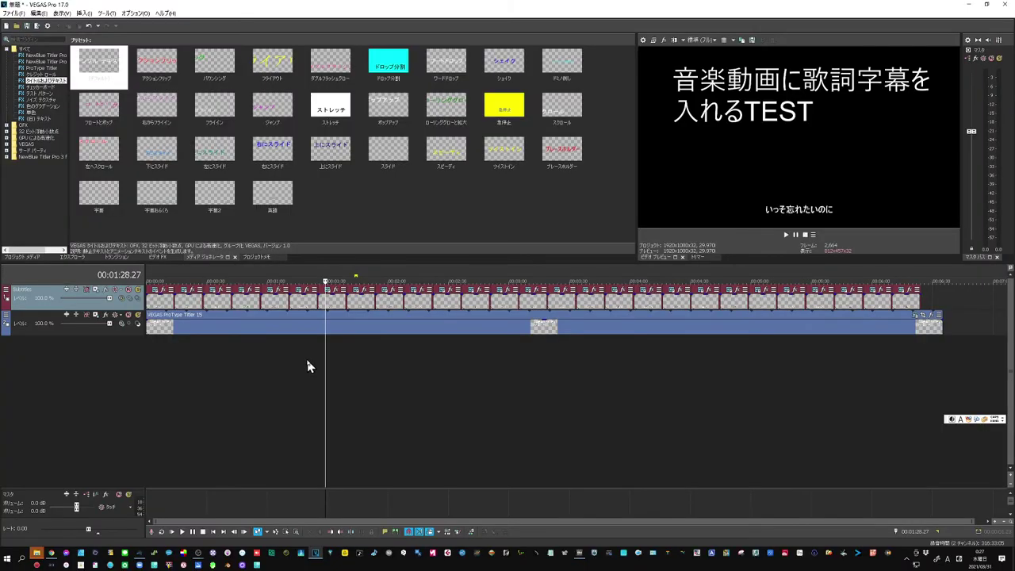
right_click(356, 300)
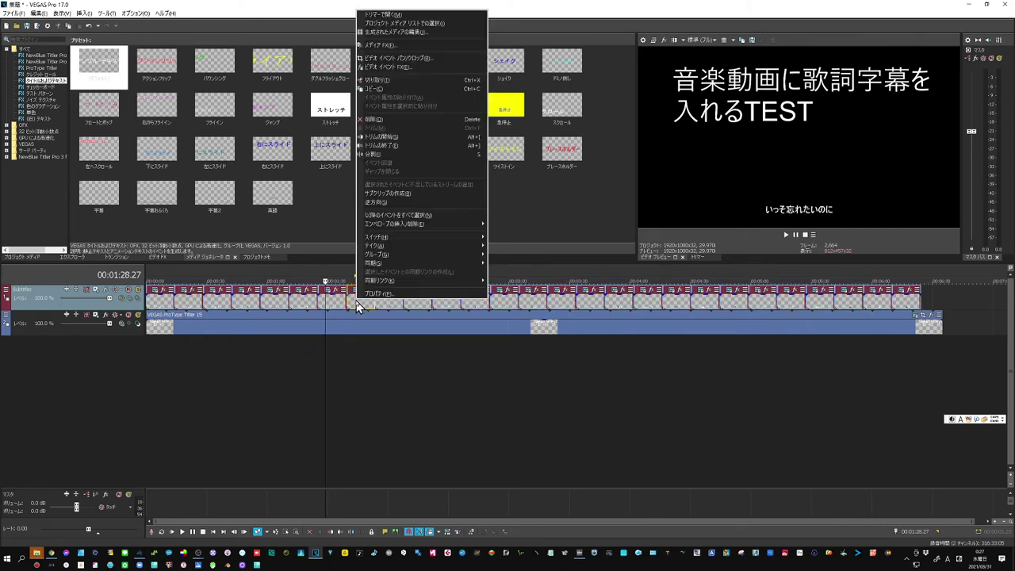
click(479, 262)
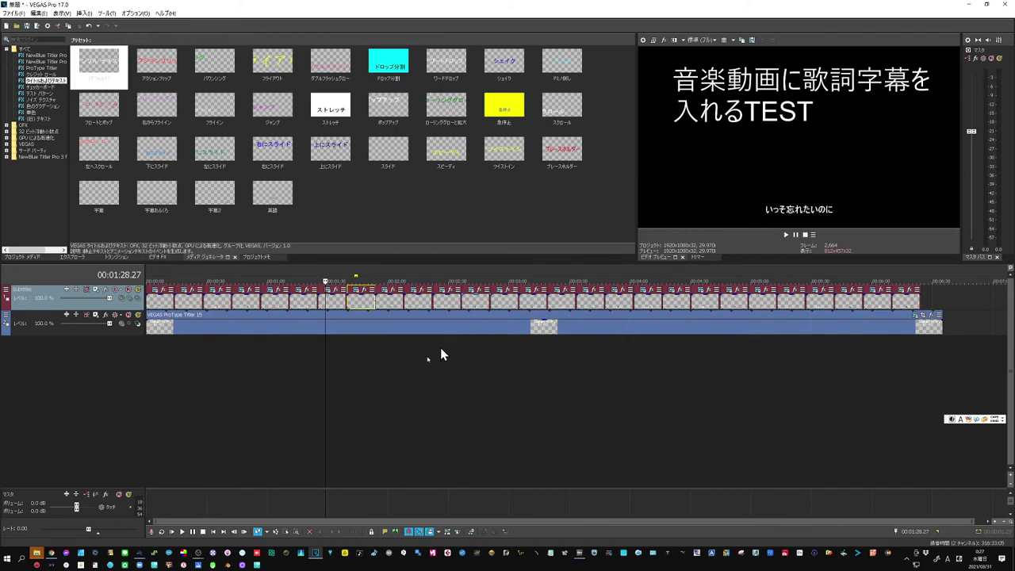
click(386, 393)
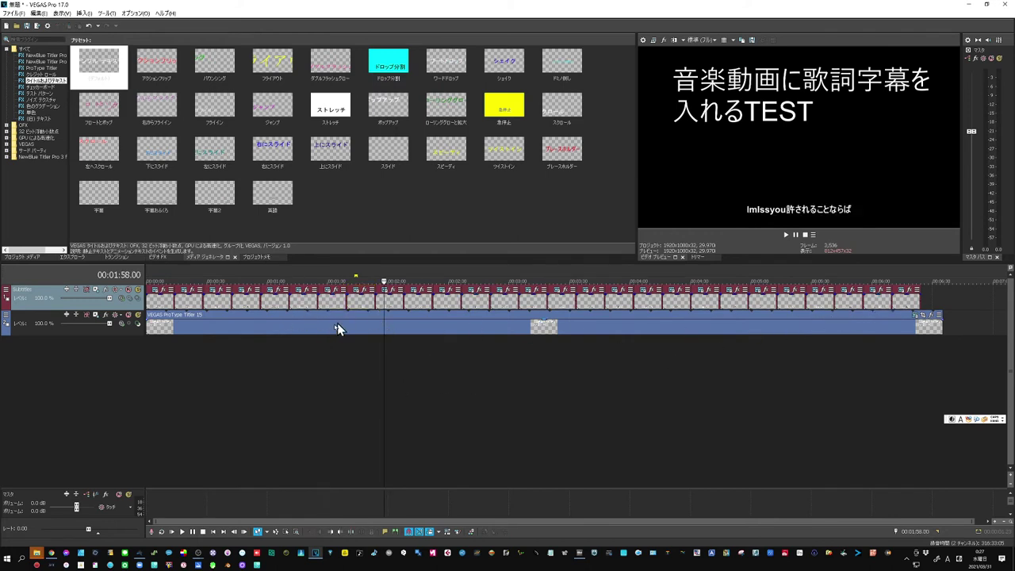
drag(308, 359, 842, 366)
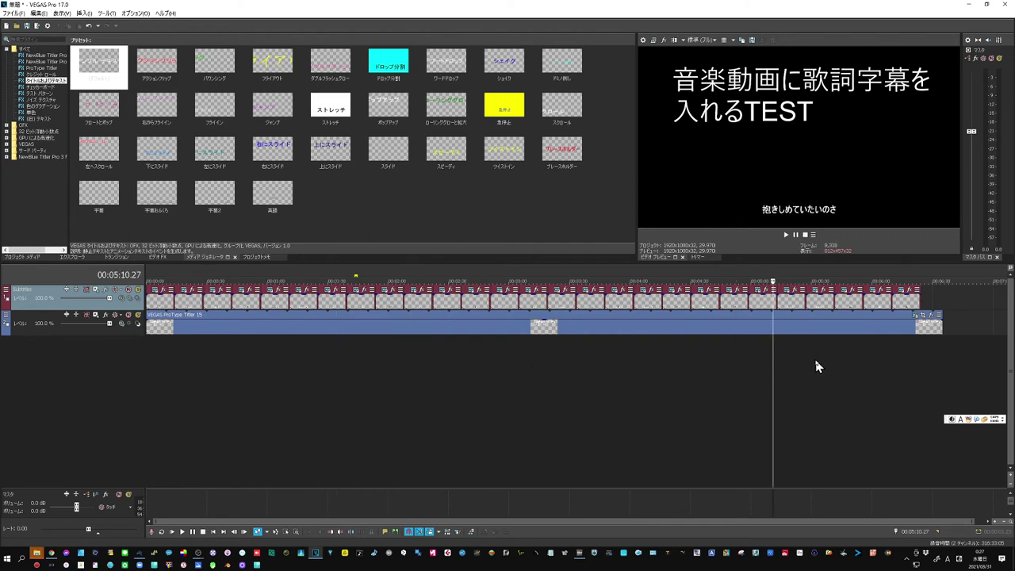
drag(842, 366, 913, 349)
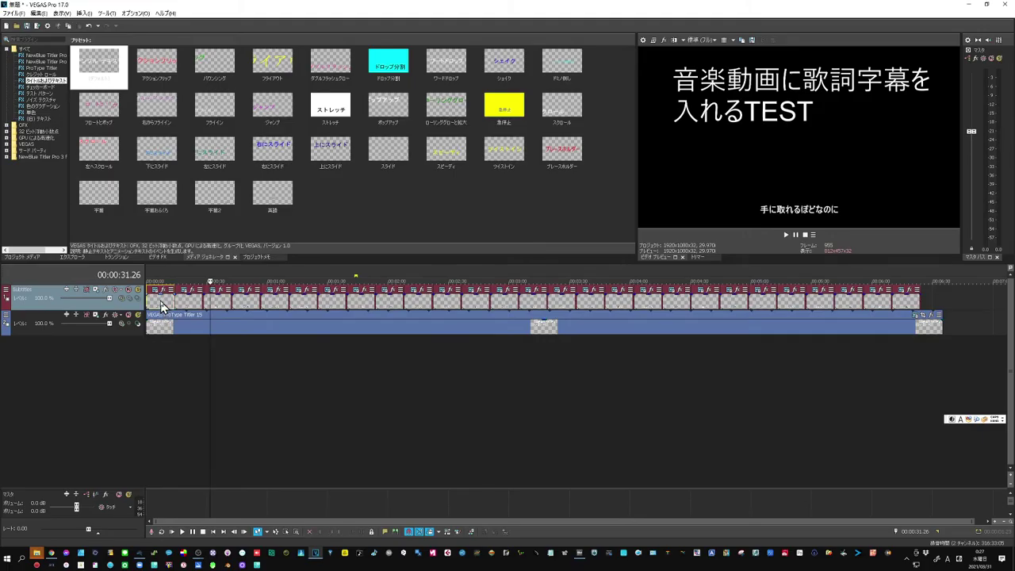
- Open the first subtitle's text settings and color 言葉にできるなら少しはましさ yellow
click(158, 314)
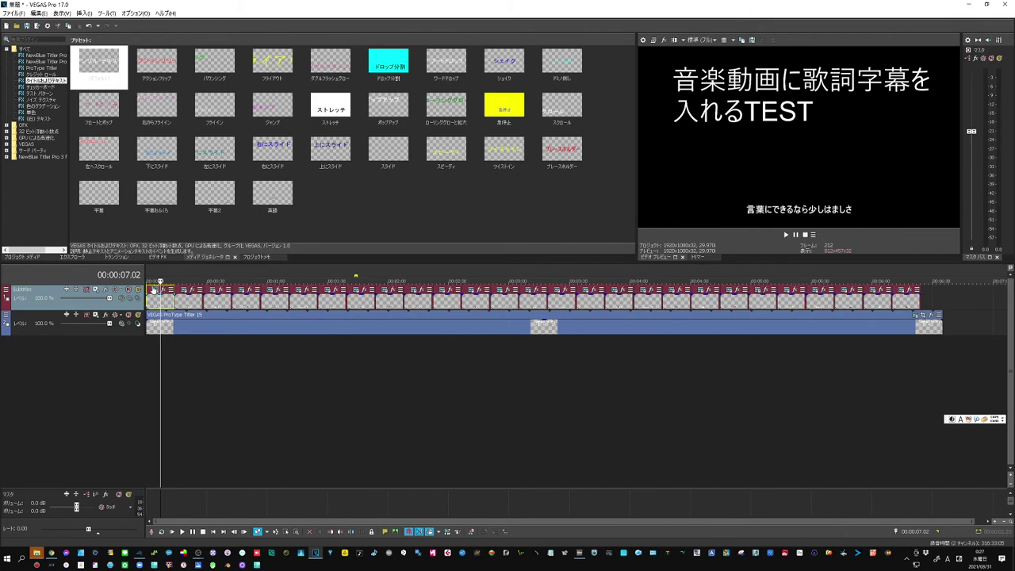
click(154, 289)
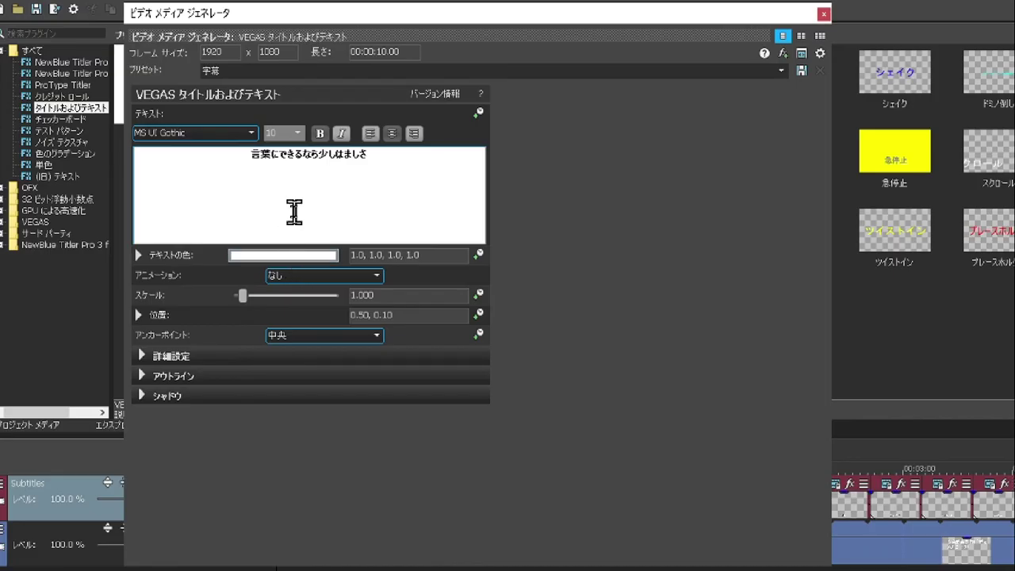
triple_click(255, 155)
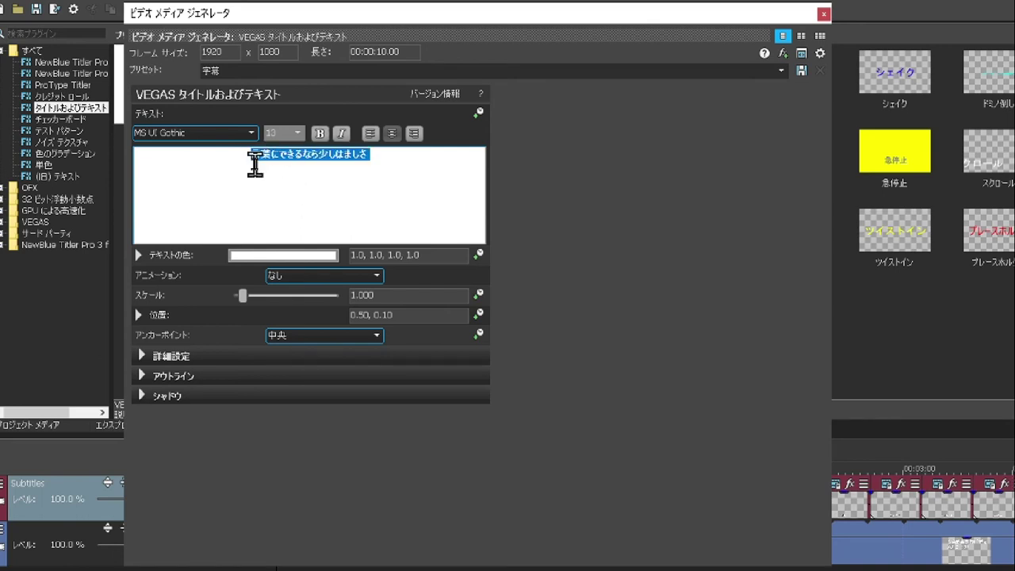
click(308, 256)
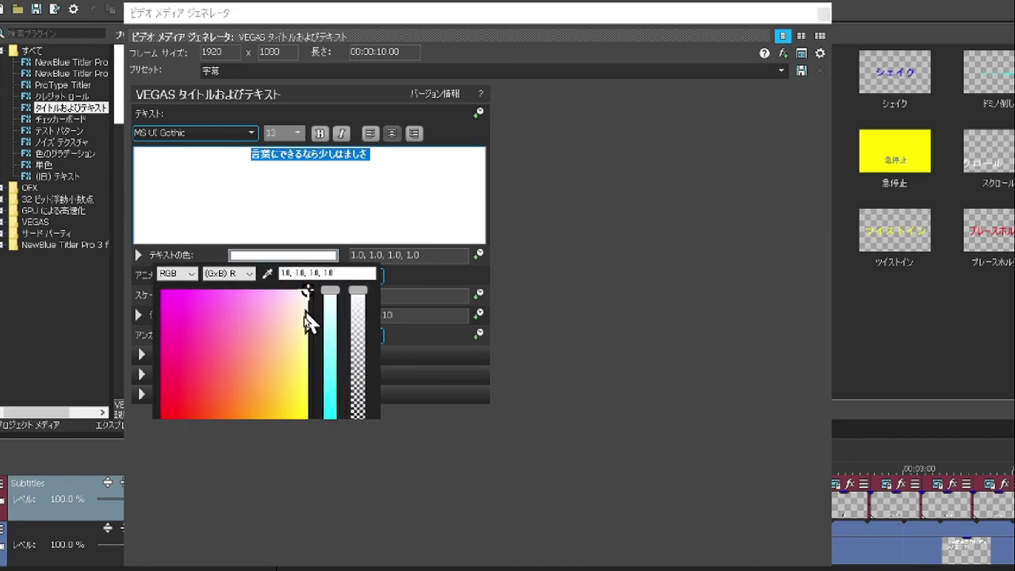
click(296, 388)
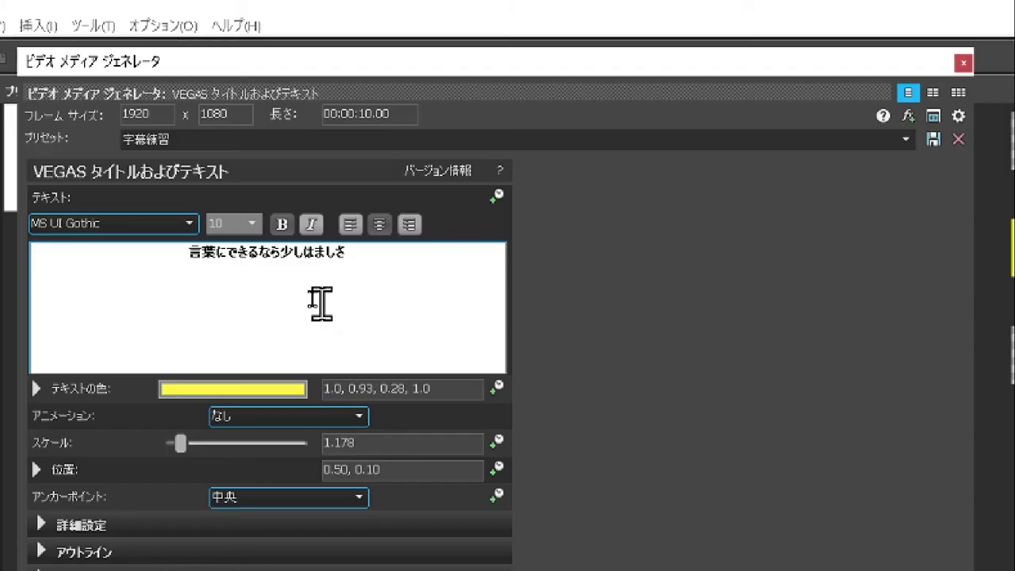
- Rename the subtitle preset from 字幕練習 to 字幕黄色
click(203, 139)
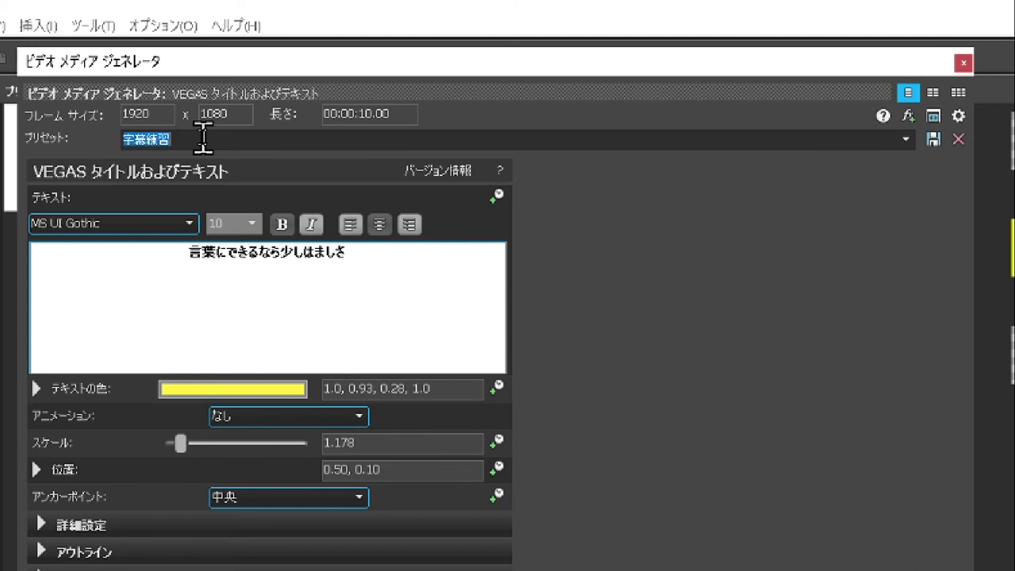
click(202, 139)
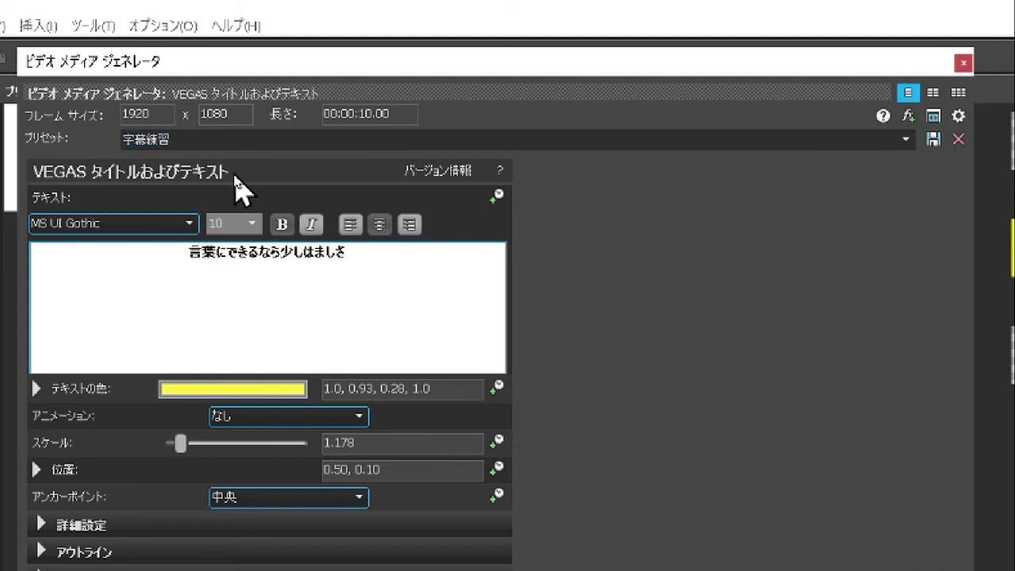
key(BackSpace)
key(BackSpace)
text(黄色)
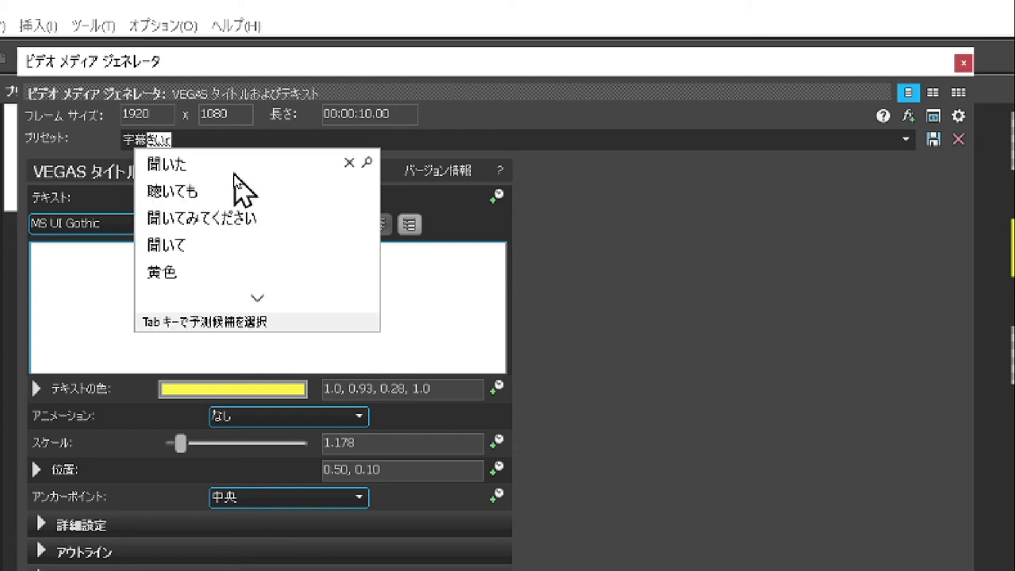
key(Return)
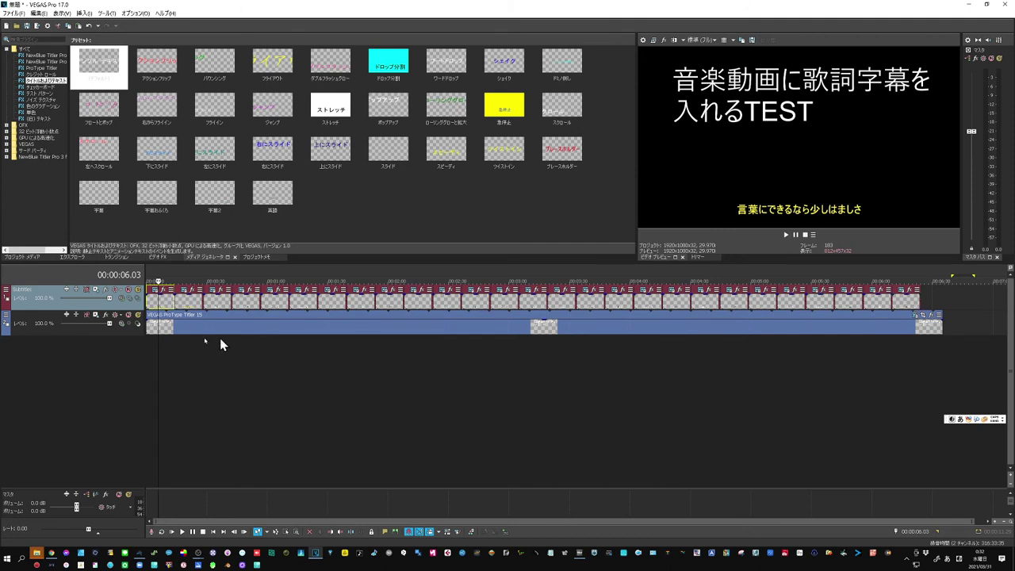
- Delete the old subtitles track and start a new subtitle import from a text file
right_click(125, 306)
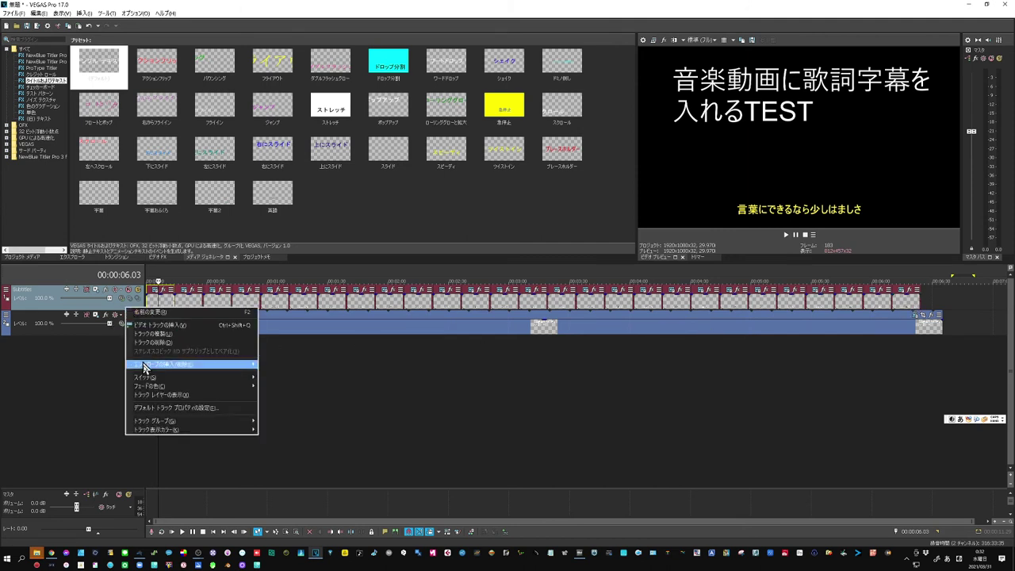
click(163, 342)
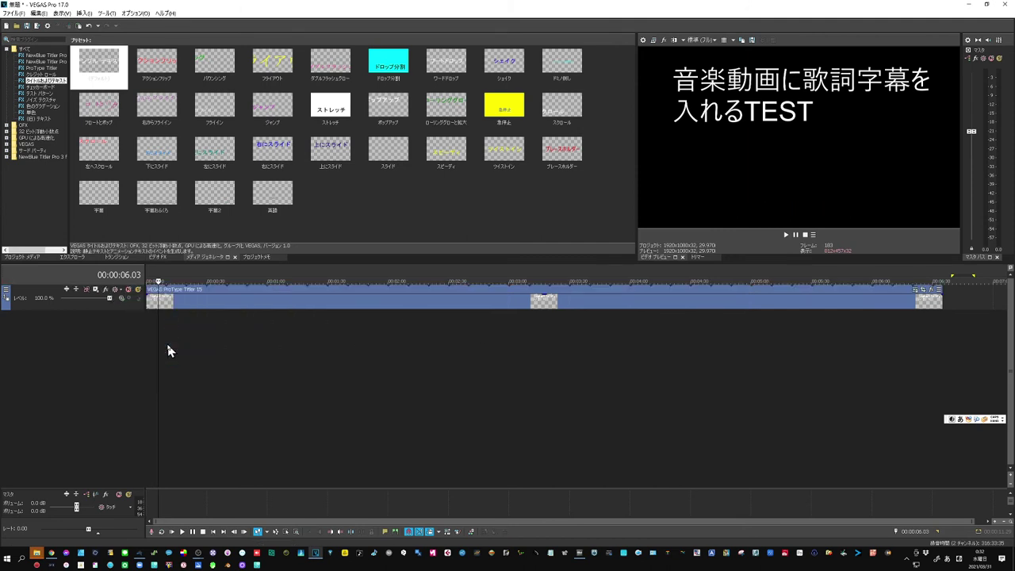
click(83, 13)
click(119, 100)
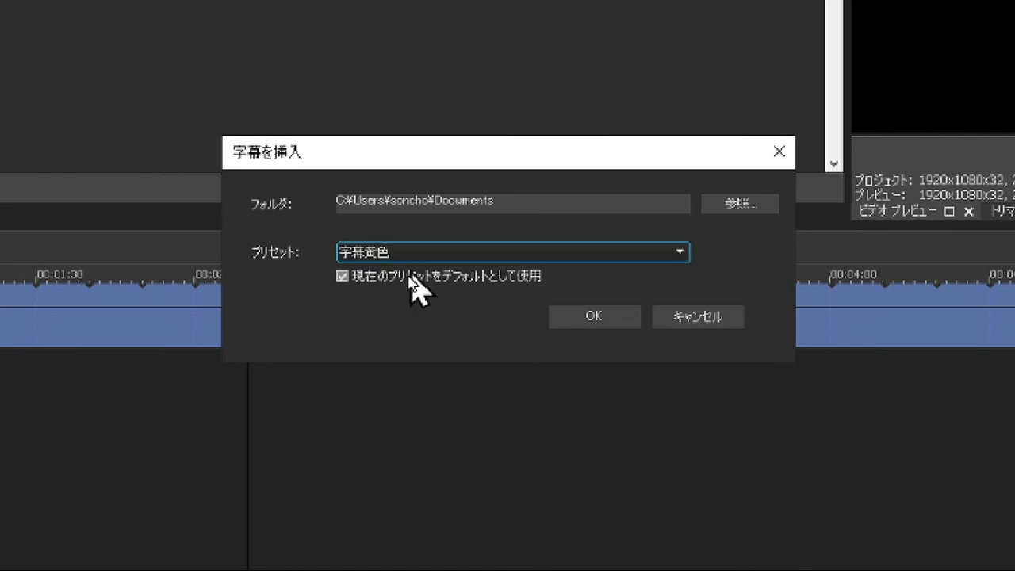
- Import the lyrics .txt file from Downloads > 字幕 as yellow 字幕黄色 subtitle events
click(746, 211)
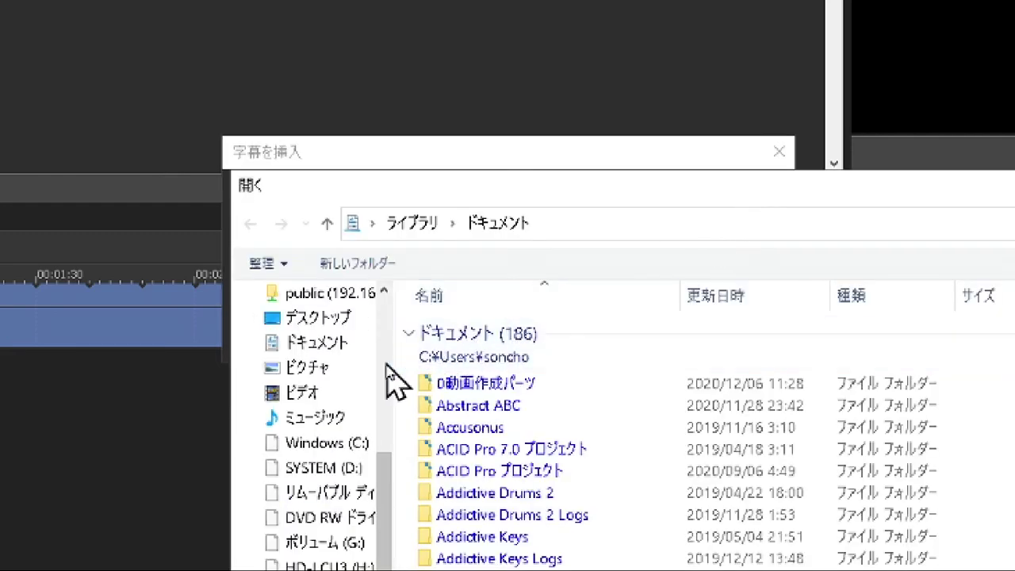
drag(389, 494, 404, 305)
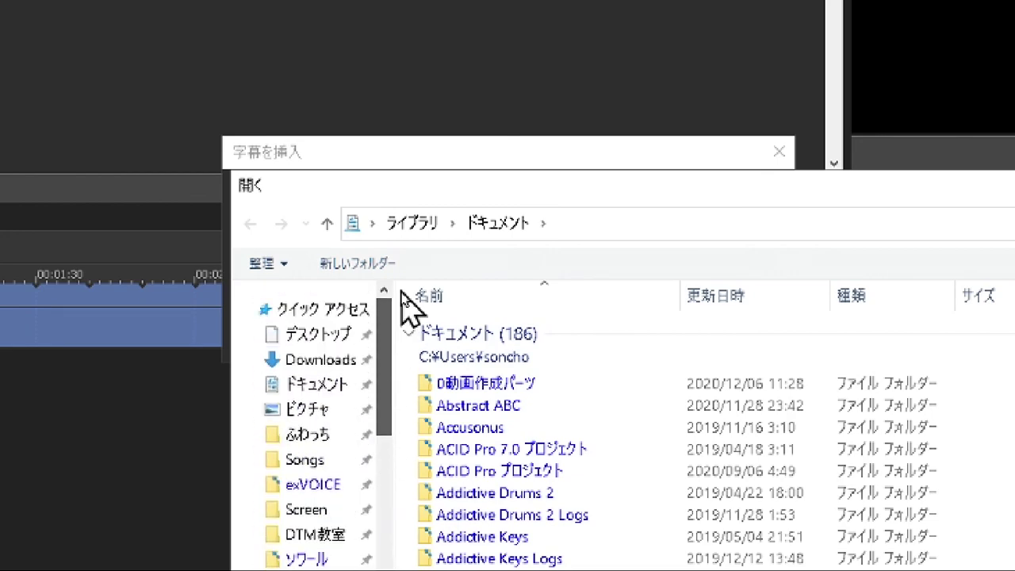
click(329, 361)
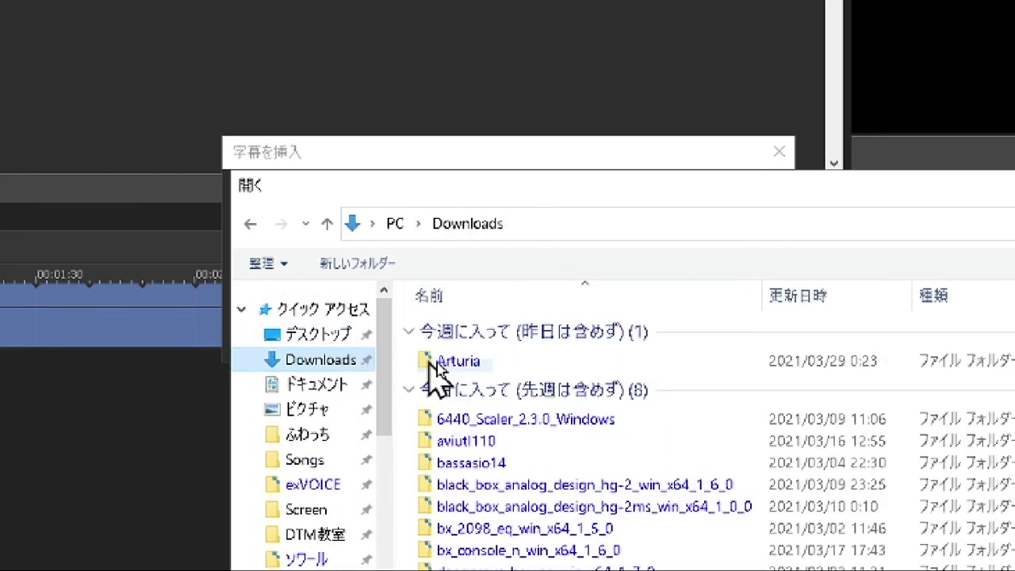
double_click(493, 361)
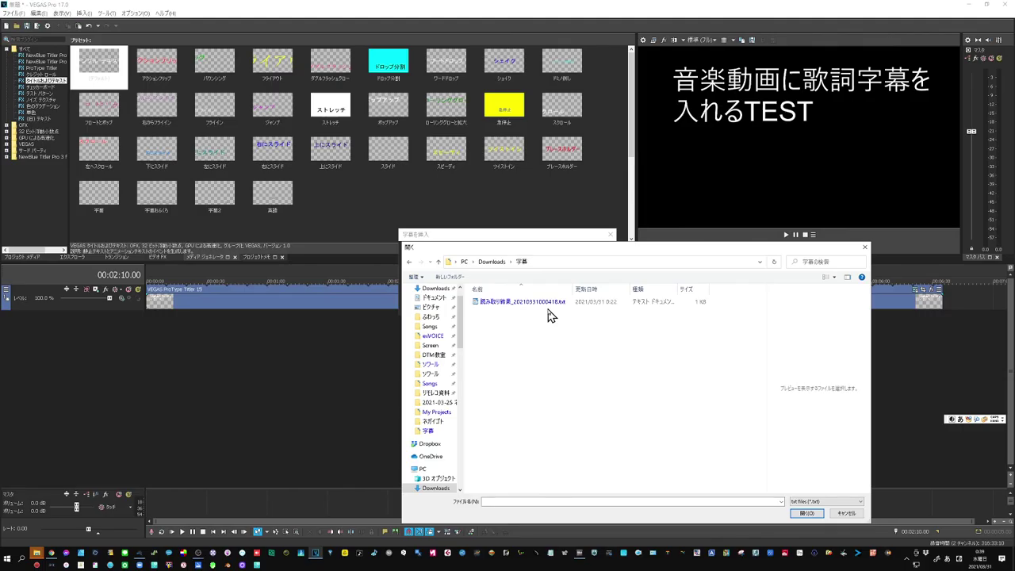
click(550, 309)
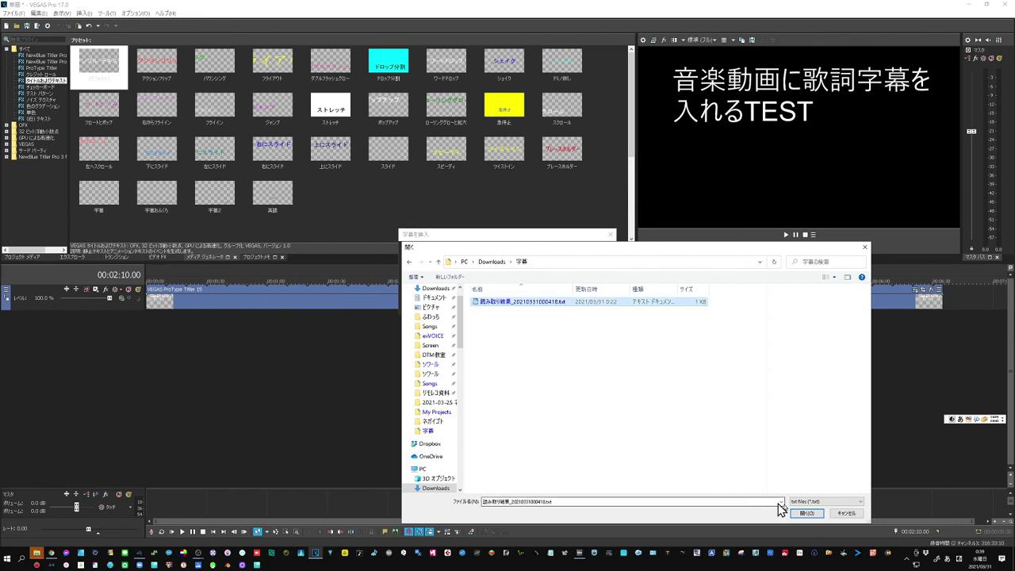
click(809, 514)
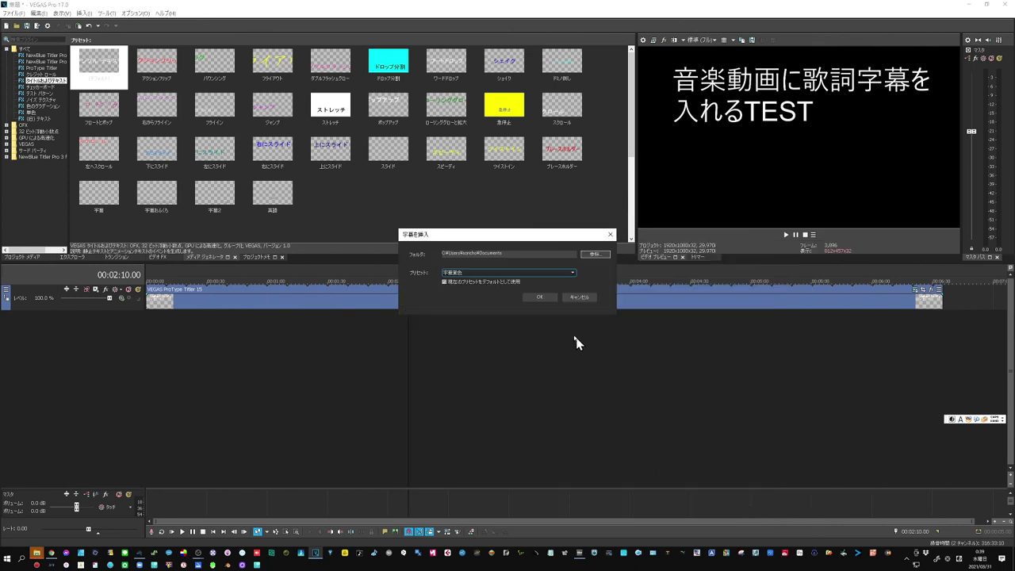
click(543, 299)
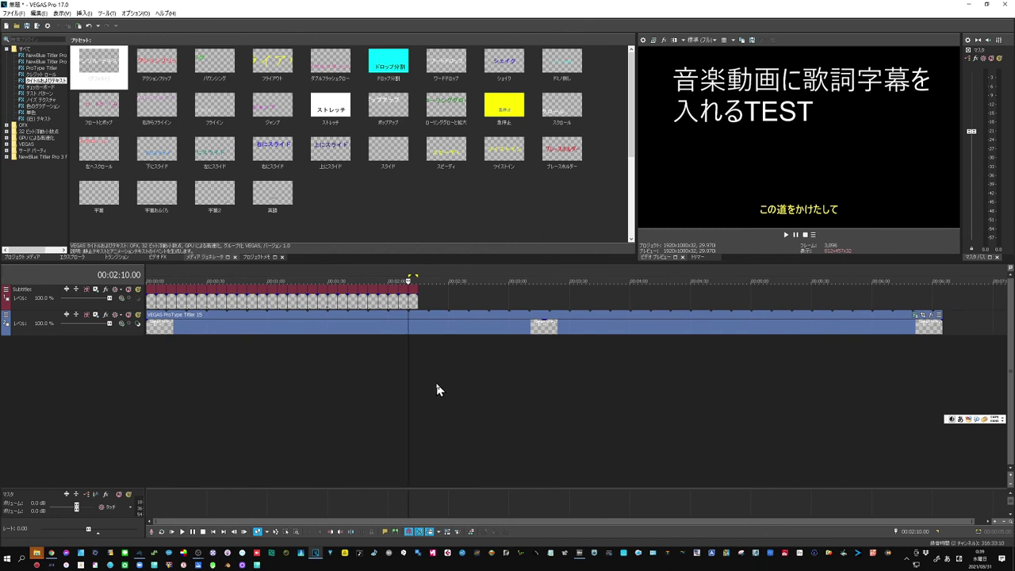
- Group all Subtitles track events and drag their end out to the music track's end
click(413, 305)
shift+click(155, 308)
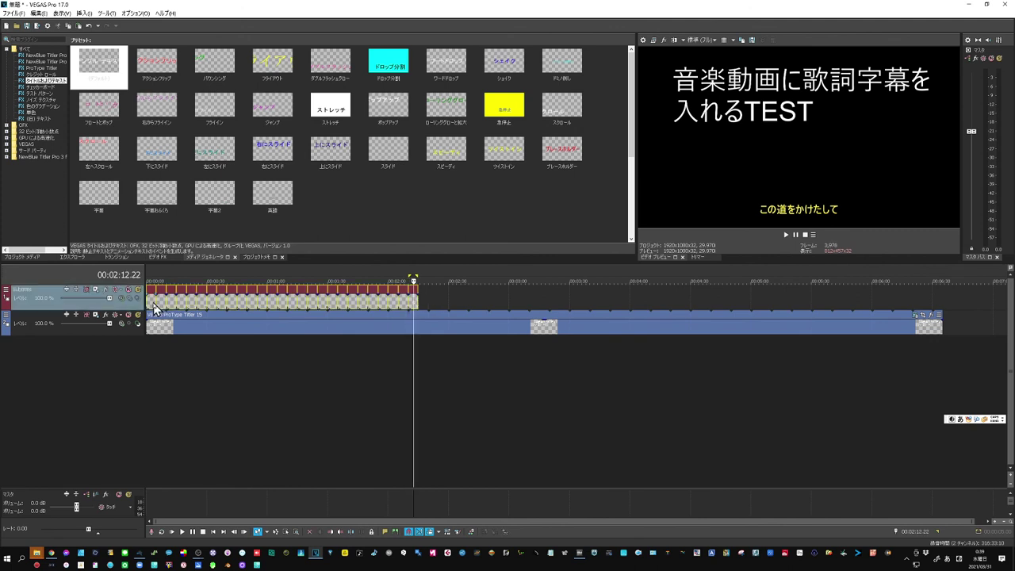
right_click(155, 308)
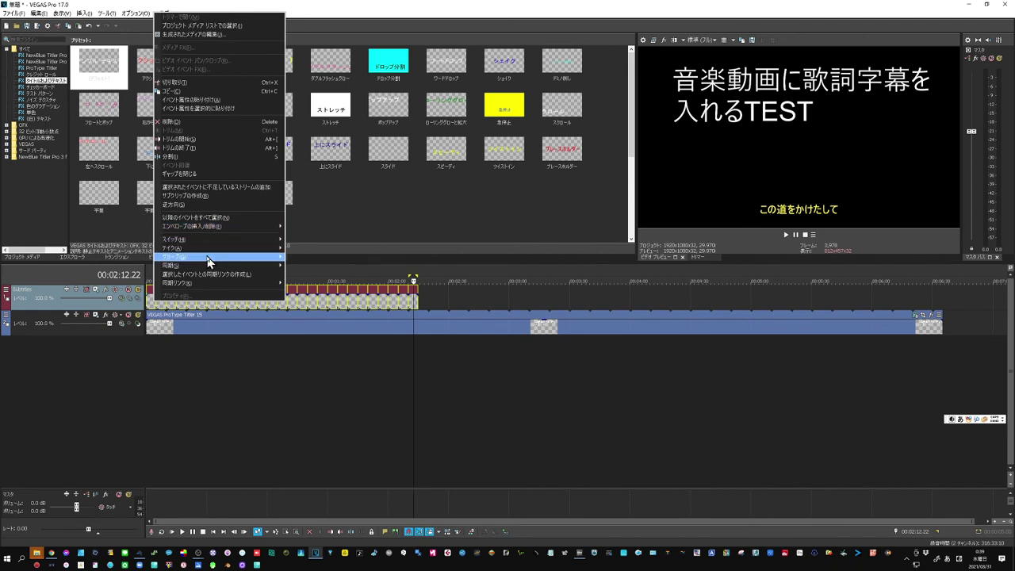
mouse_move(211, 258)
click(301, 257)
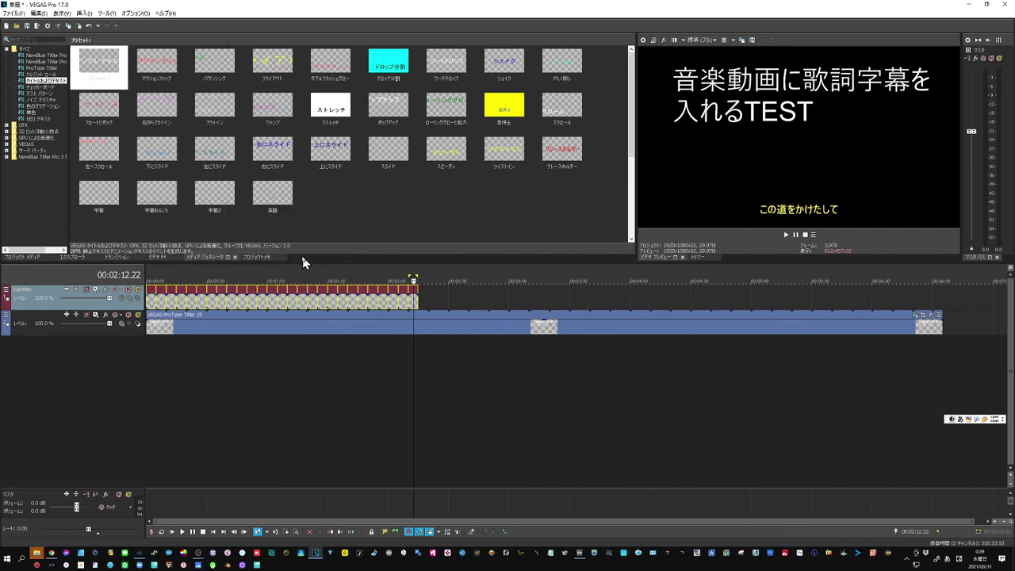
click(463, 310)
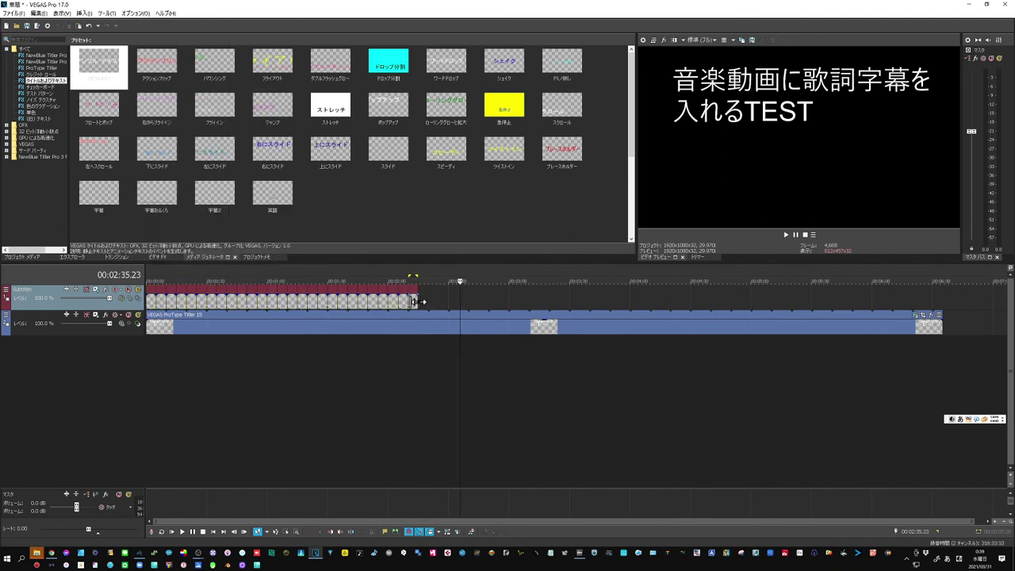
drag(417, 302, 897, 298)
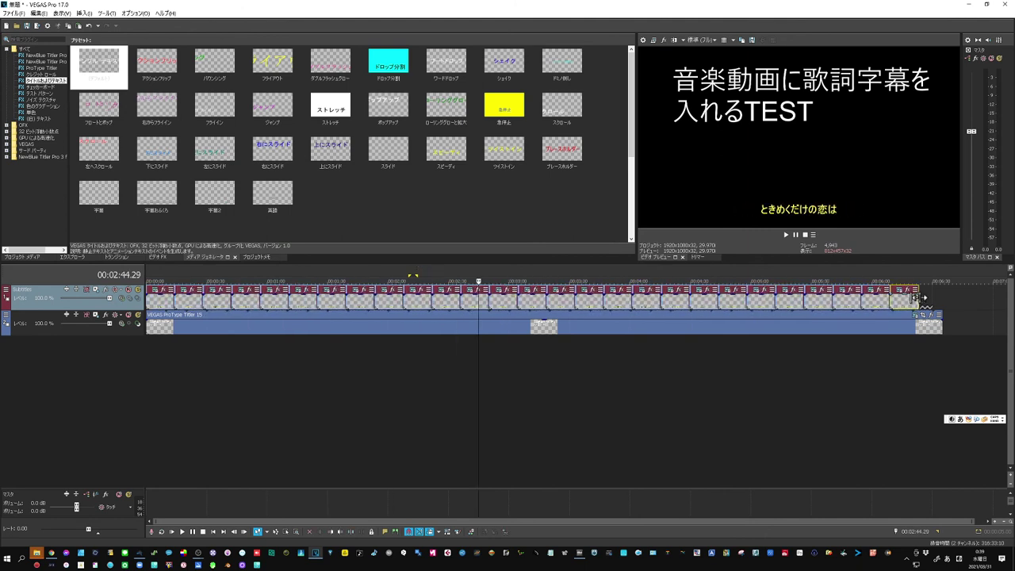
right_click(906, 304)
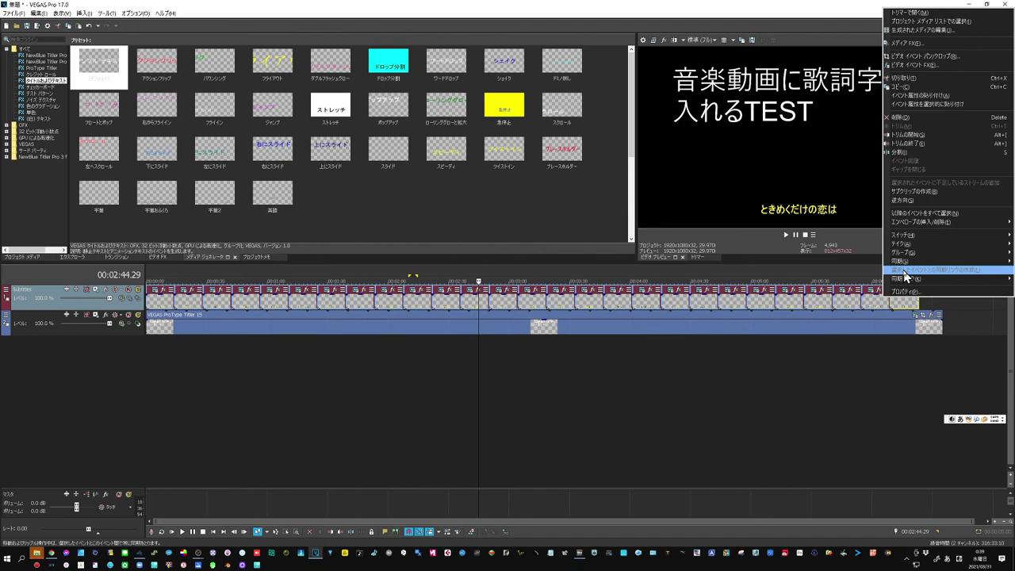
- Clear the subtitle group, then check the lyrics around 2:31 and near the end
mouse_move(907, 256)
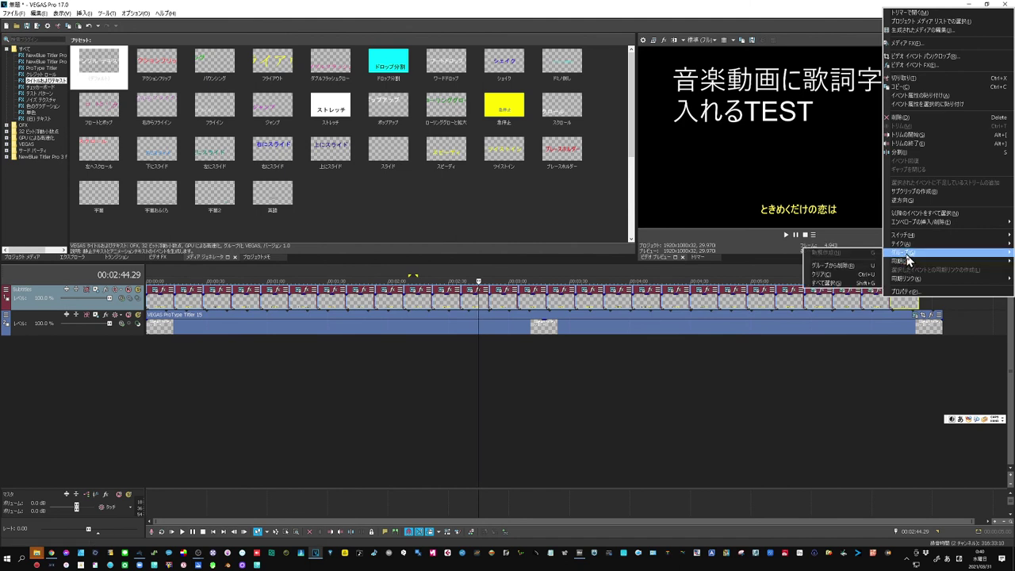
click(847, 274)
click(451, 409)
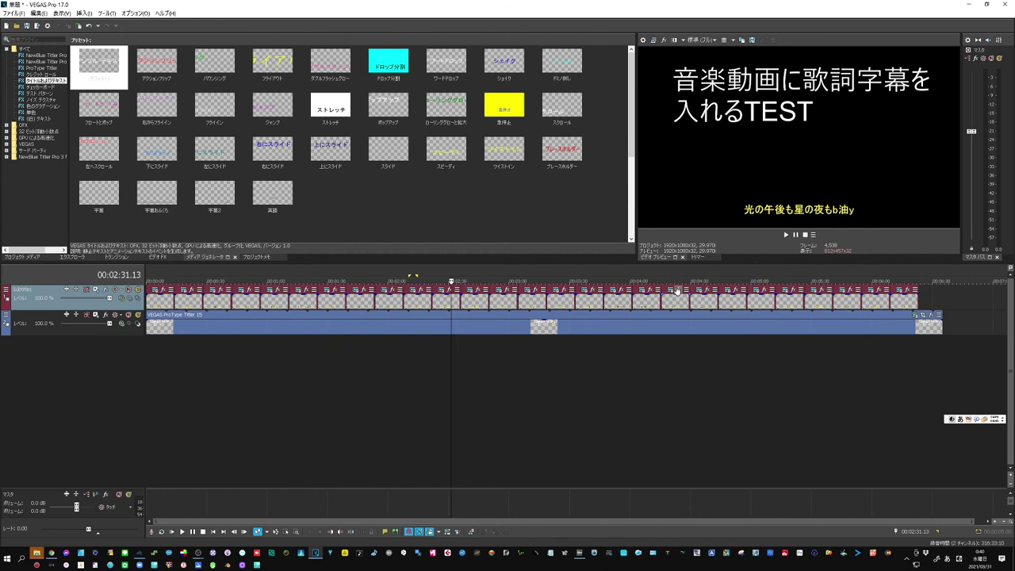
key(End)
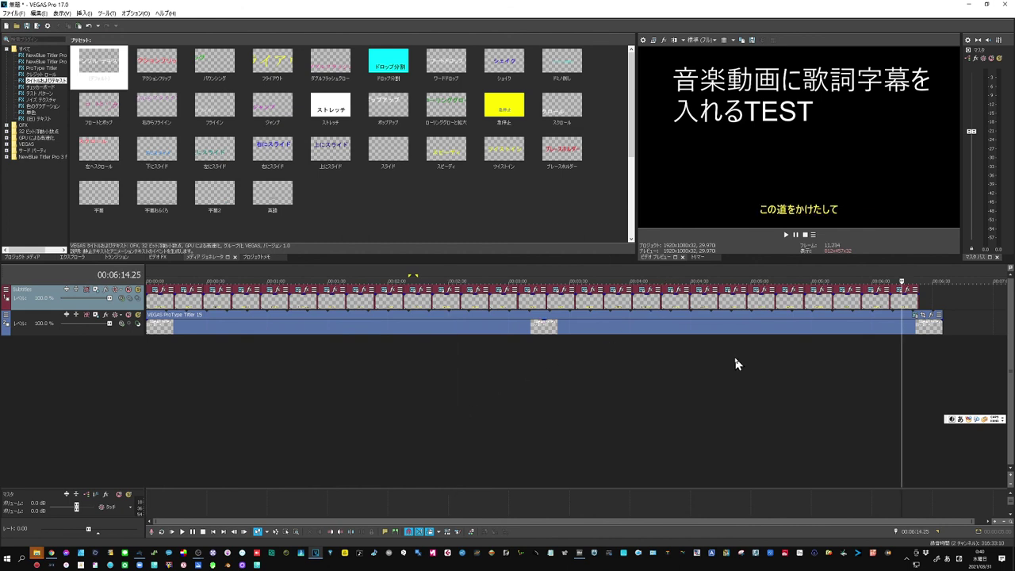